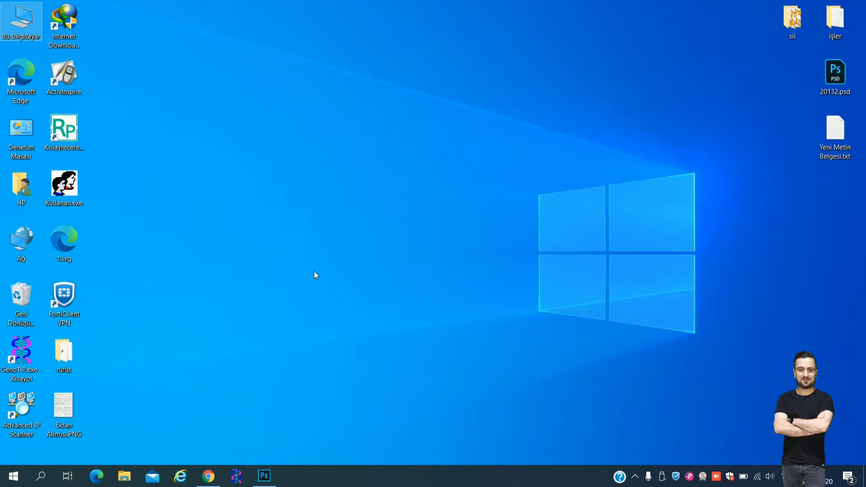
Step: Switch to Photoshop and create a document from the recent 1280 x 720 px, 72 ppi preset
left_click(264, 476)
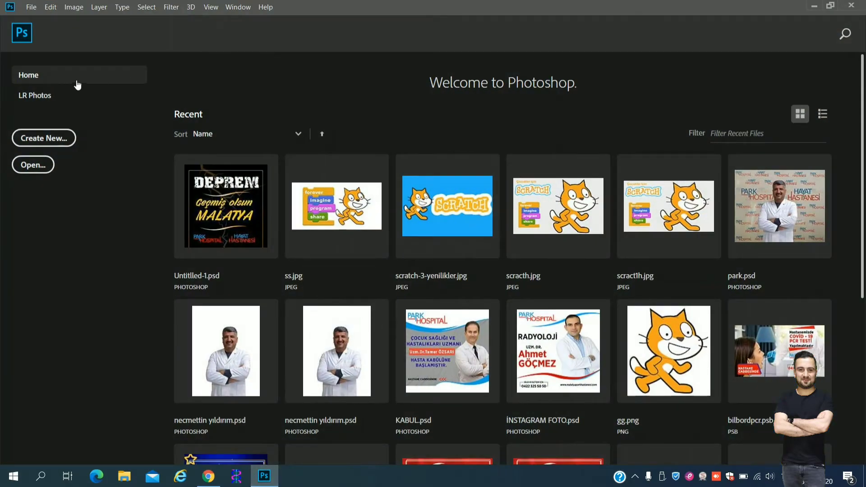
left_click(51, 140)
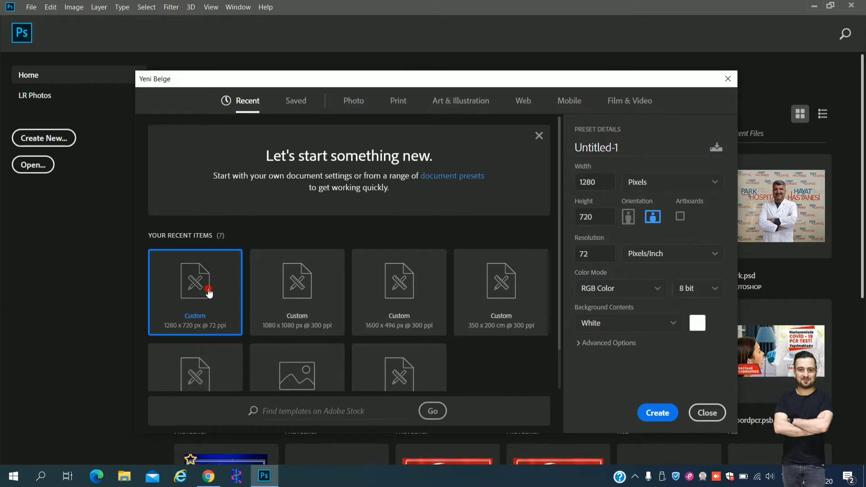
left_click(659, 414)
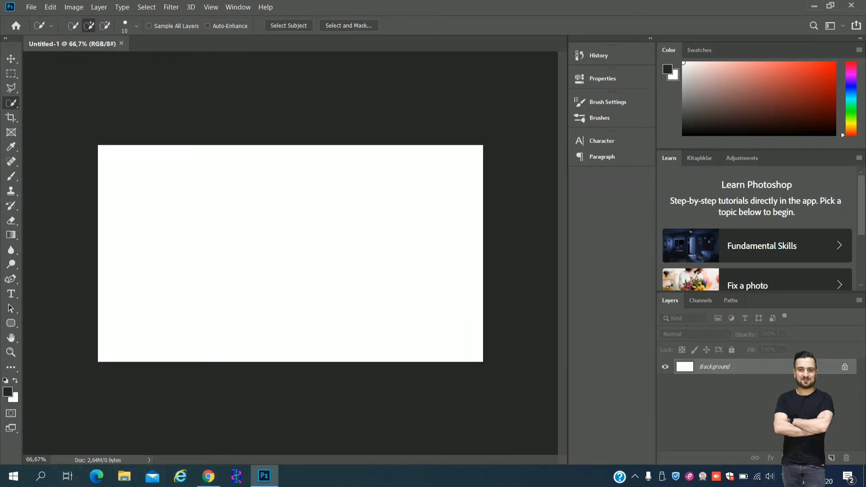
Step: Add a Solid Color fill layer using the Wet Asphalt color #34495e copied from the Flat UI palette page in Chrome
left_click(800, 458)
left_click(800, 265)
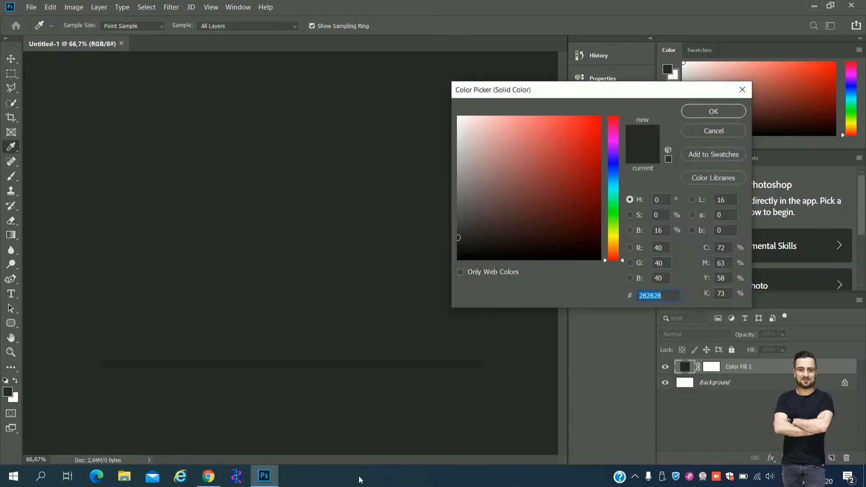
left_click(208, 475)
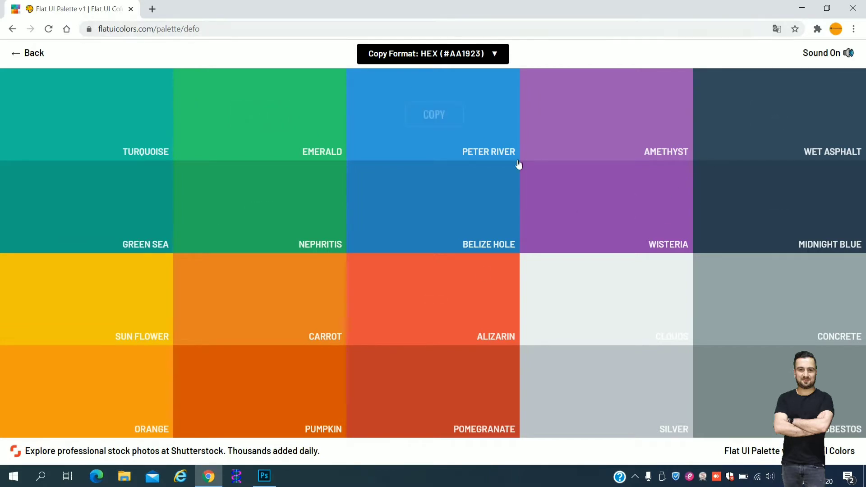
left_click(798, 111)
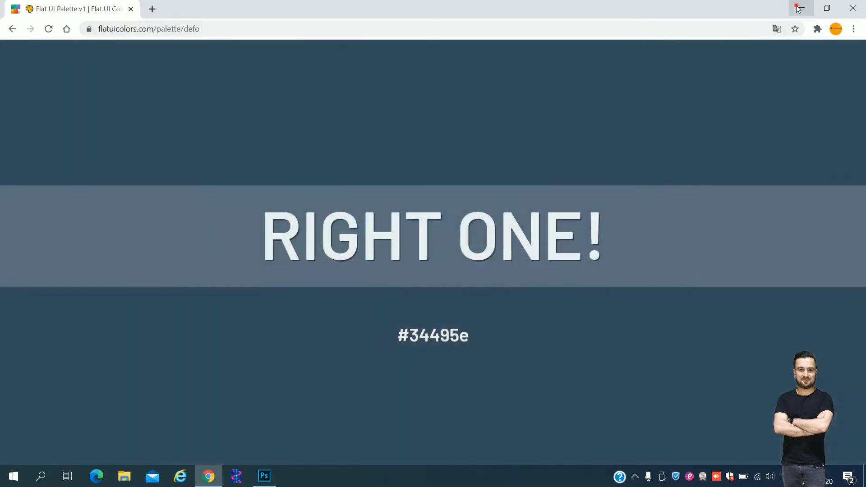
key("alt+Tab")
left_click_drag(673, 293, 603, 293)
type("34495e")
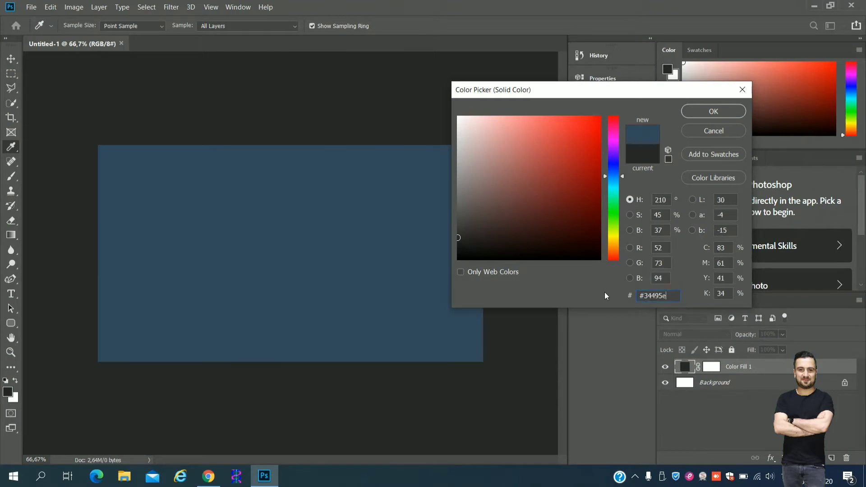
left_click(722, 112)
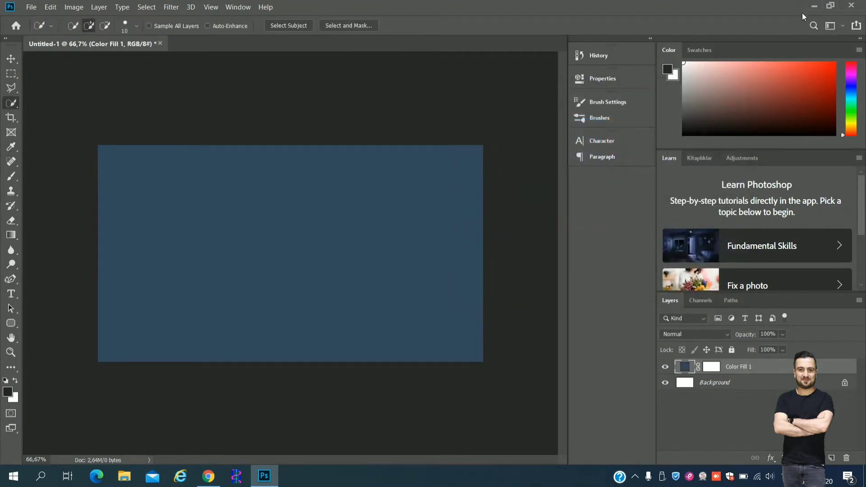
Step: Search Google Images in Chrome for RUFUS, view the Rufus 3.5 screenshot result, and close the search tab
left_click(814, 6)
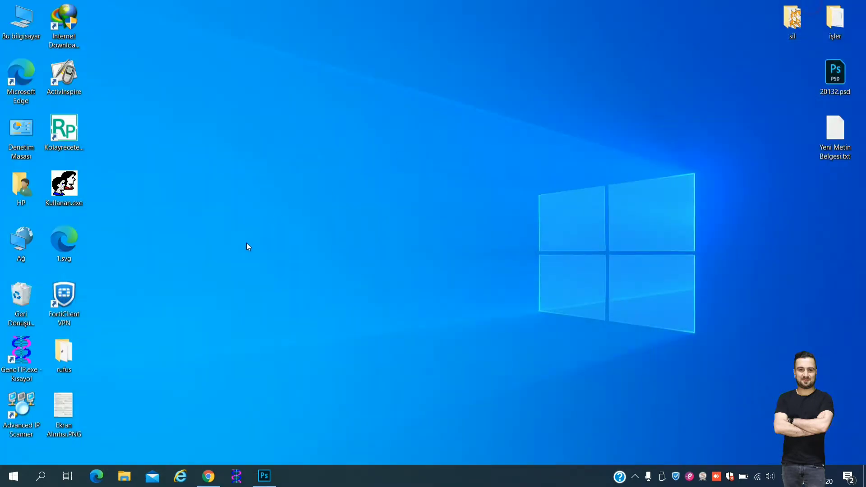
left_click(208, 478)
left_click(152, 8)
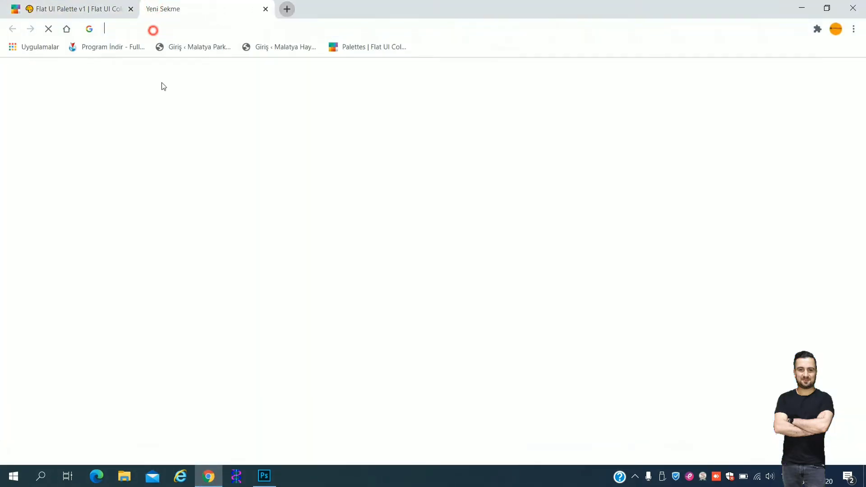
type("RUFUSÜ")
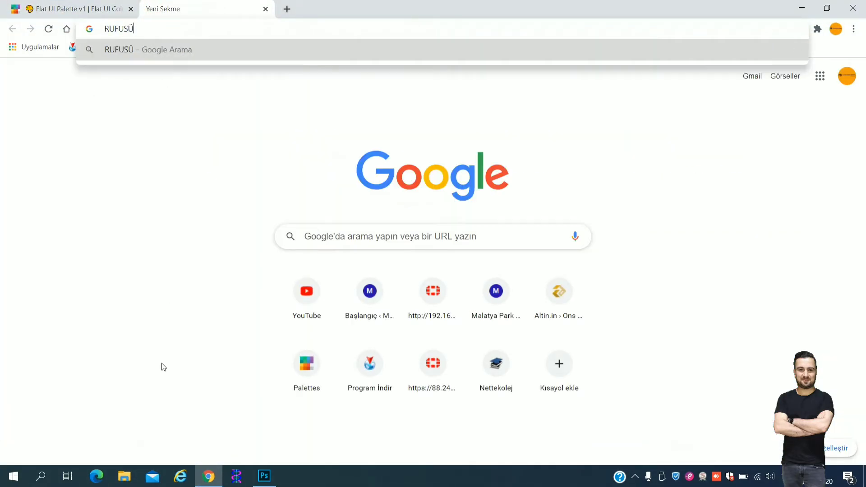
key("BackSpace")
key("Return")
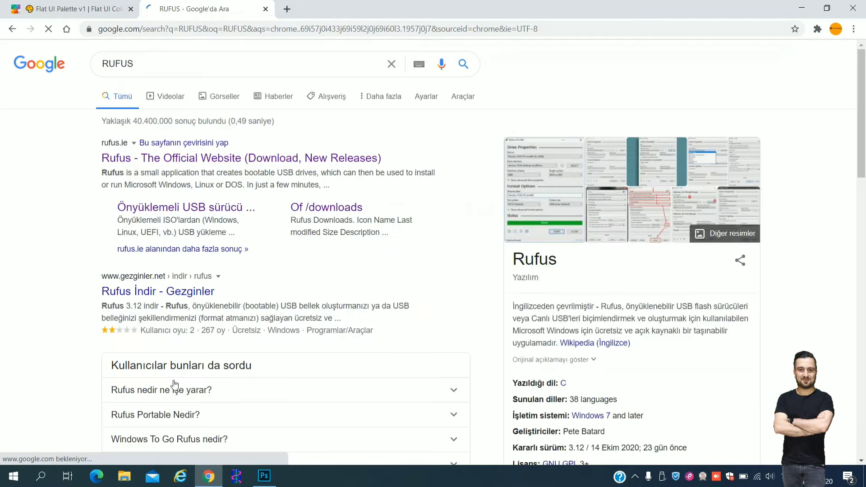
left_click(210, 96)
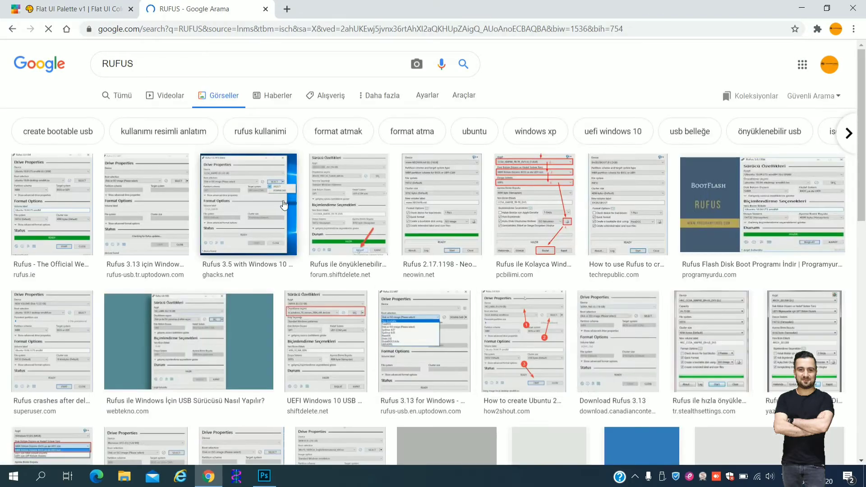
left_click(261, 201)
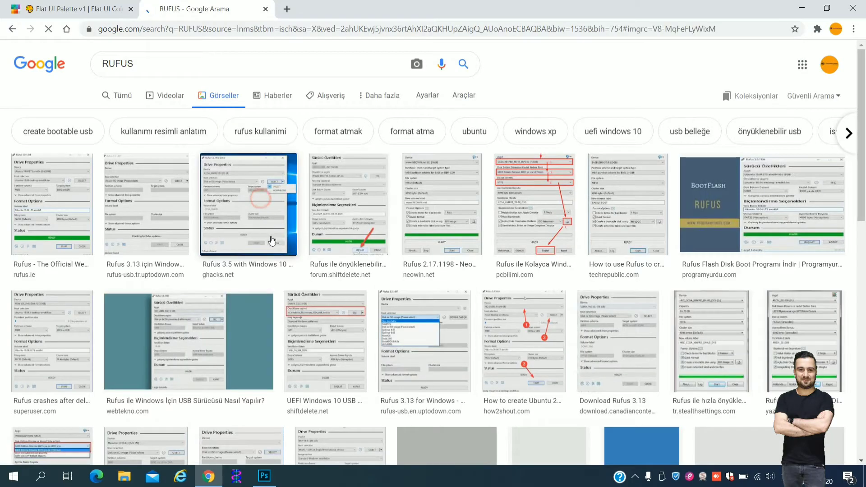
scroll(549, 344, "down", 2)
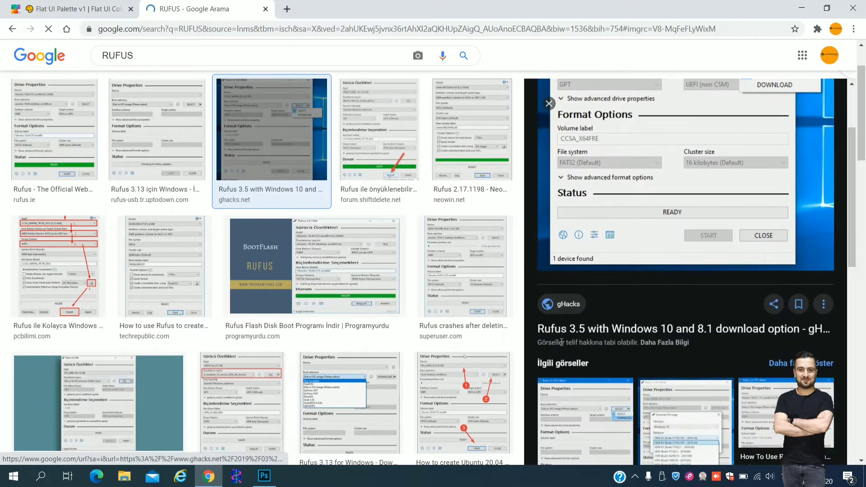
left_click_drag(549, 345, 668, 345)
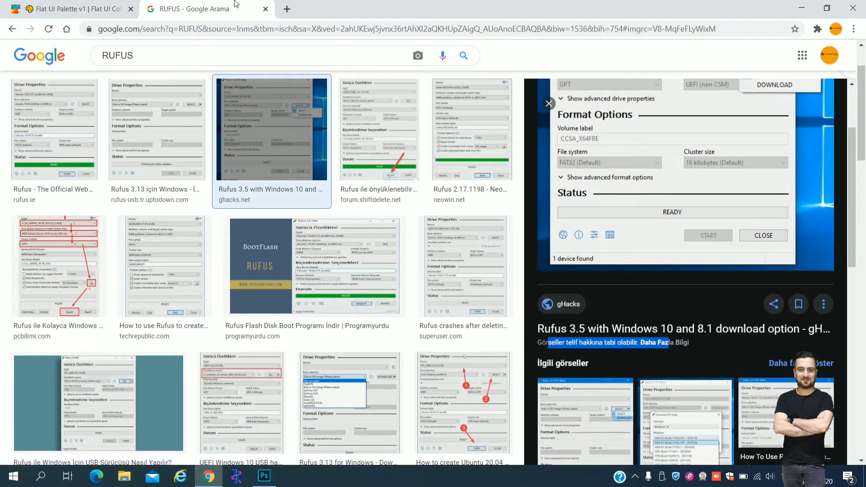
left_click(266, 9)
left_click(802, 8)
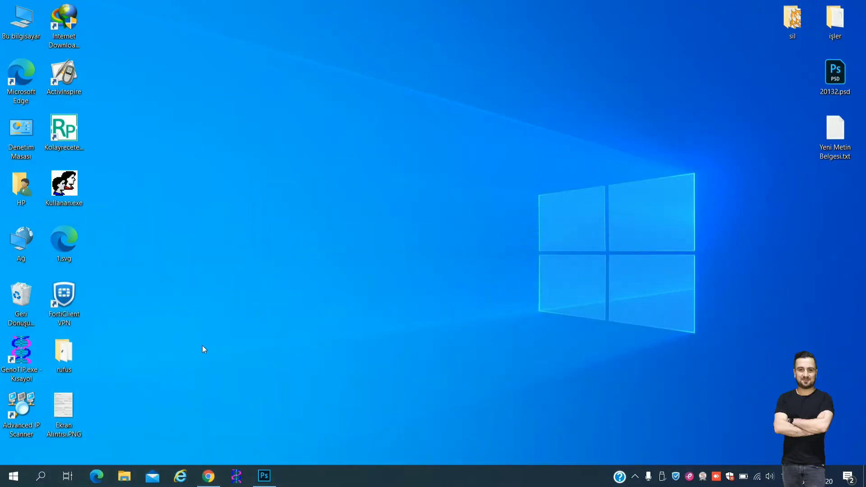
Step: Run rufus-3.13.exe as administrator from the desktop's rufus folder and close the folder window
left_click(268, 482)
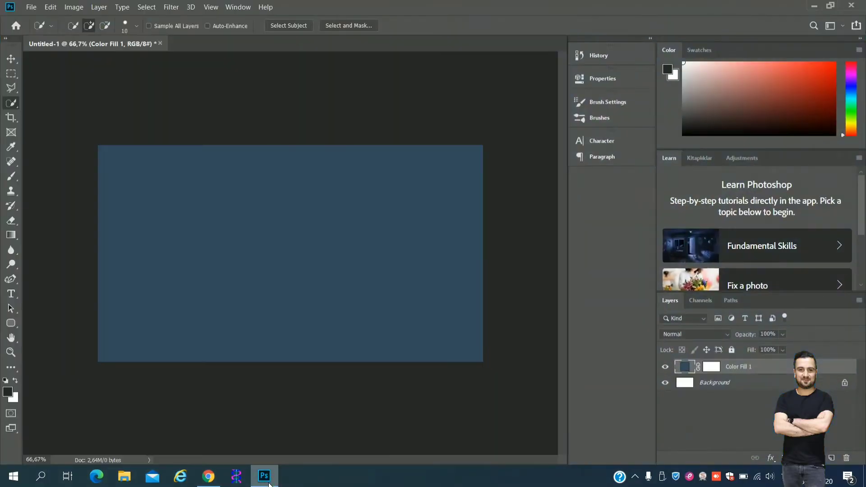
left_click(268, 481)
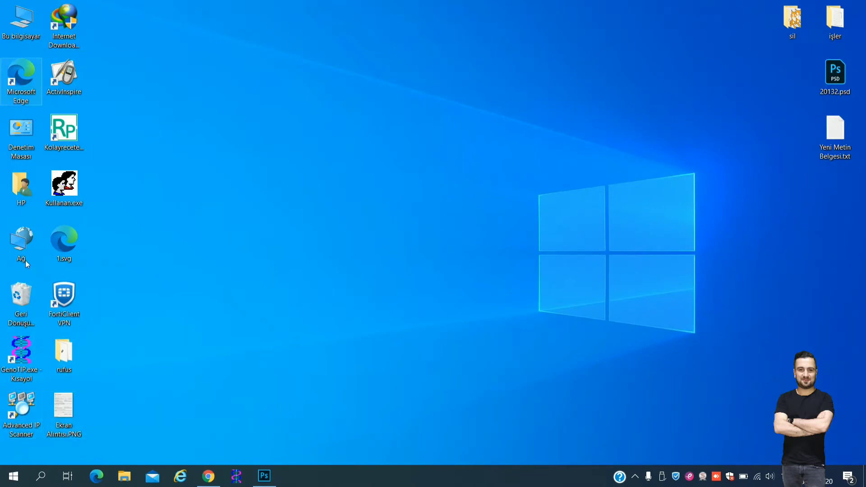
double_click(68, 348)
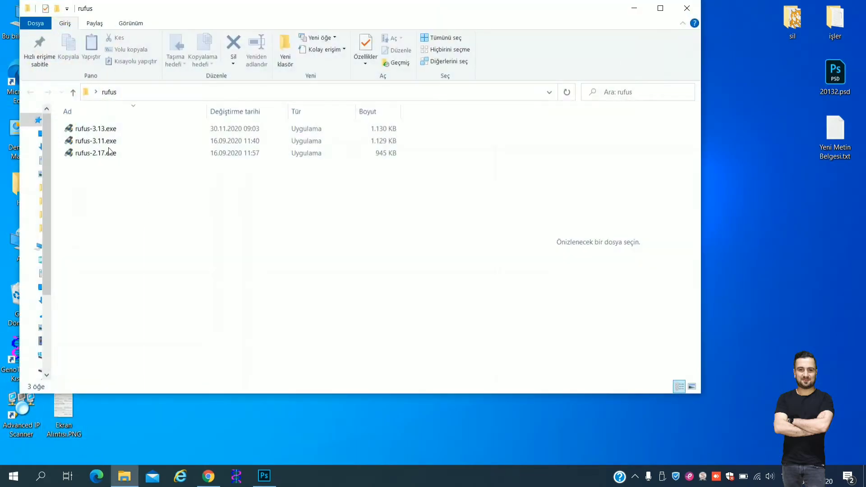
right_click(102, 130)
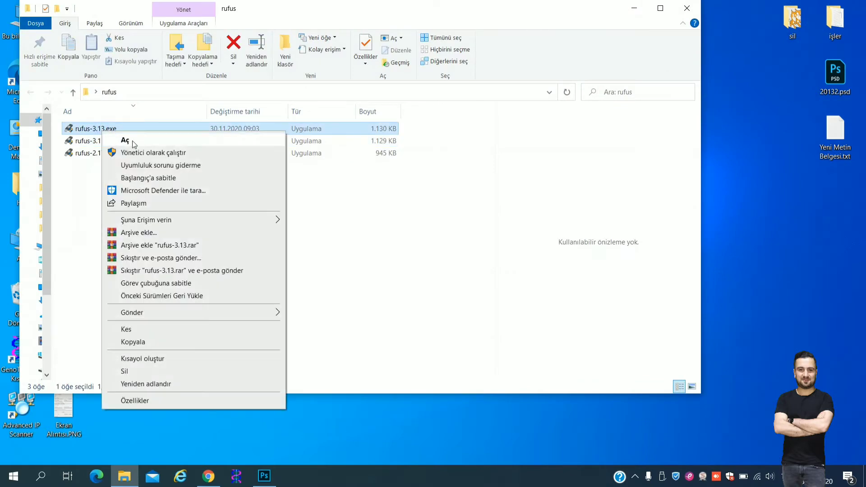
left_click(145, 155)
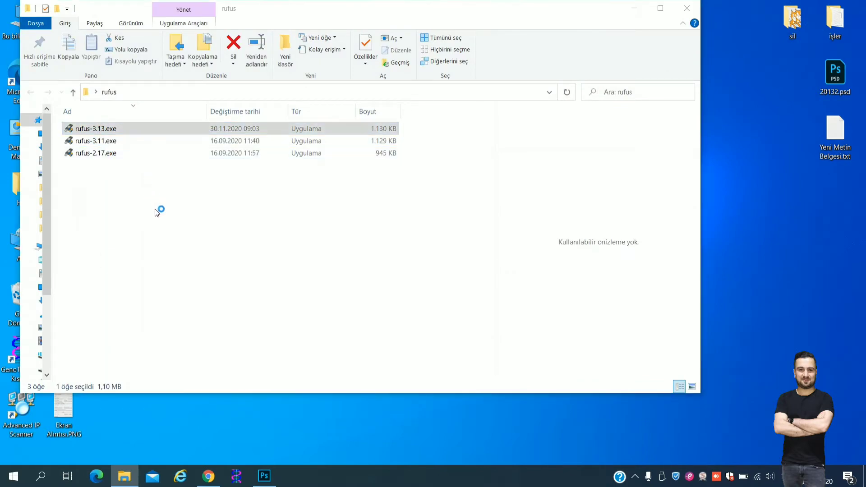
left_click(687, 8)
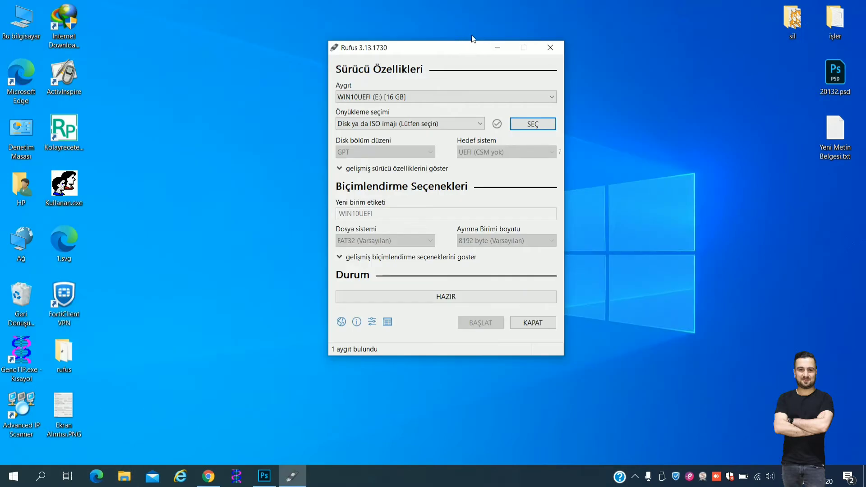
left_click_drag(462, 51, 452, 53)
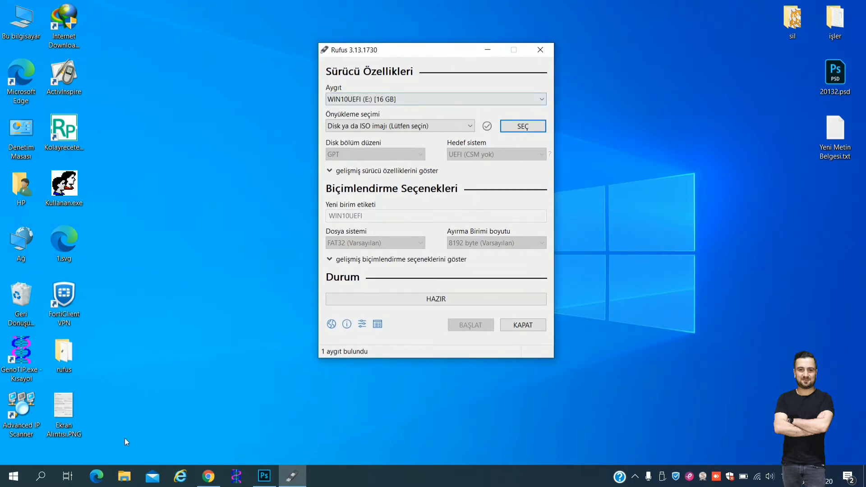
Step: Open Ekran Alıntısı Aracı and capture the whole Rufus window as a rectangular snip
left_click(15, 478)
type("E")
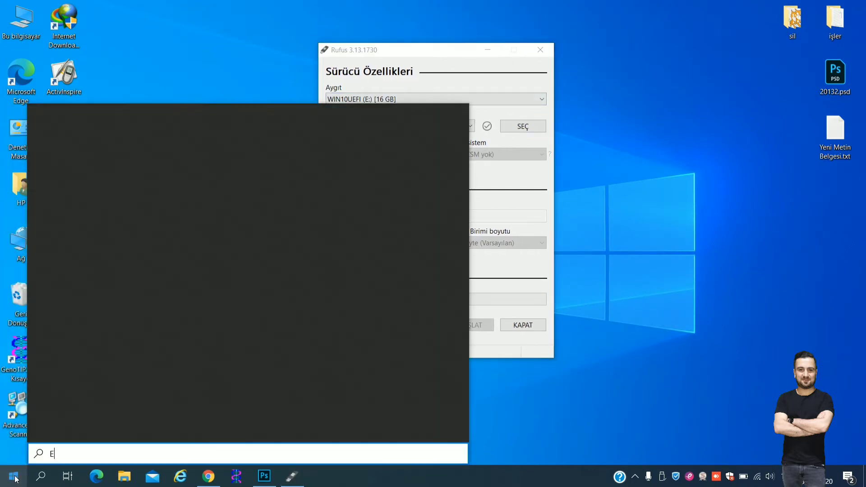
type("K")
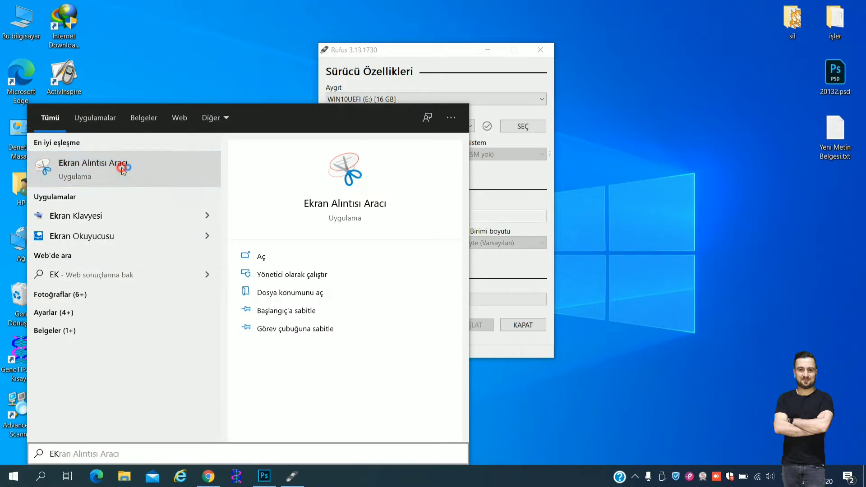
left_click(122, 171)
left_click(629, 145)
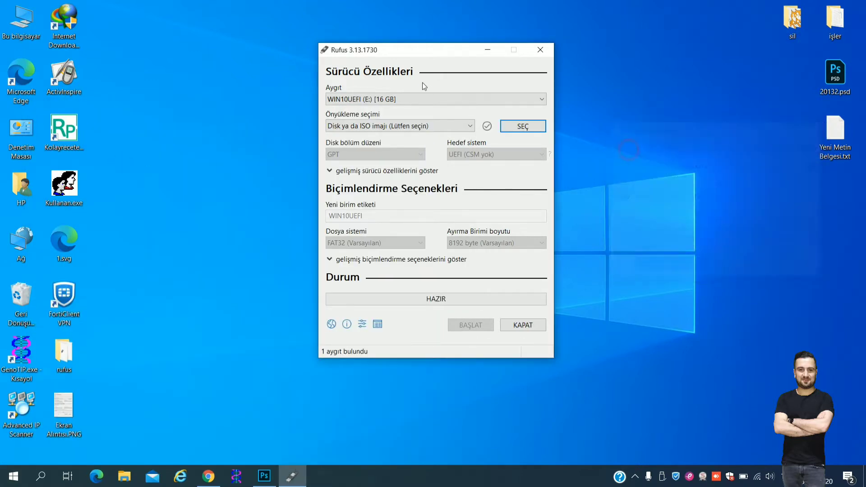
left_click_drag(319, 43, 552, 359)
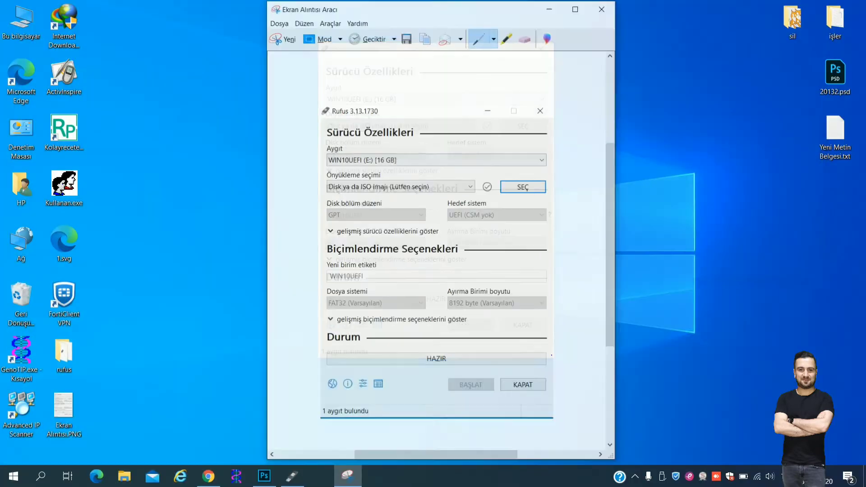
Step: Save the snip to the Desktop as Ekran Alıntısı.PNG, overwriting the existing file, and close the snipping tool
left_click(285, 25)
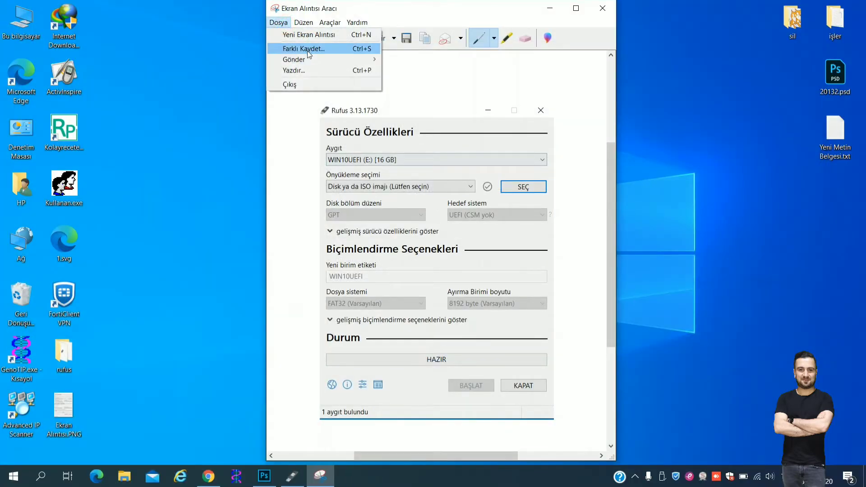
left_click(307, 50)
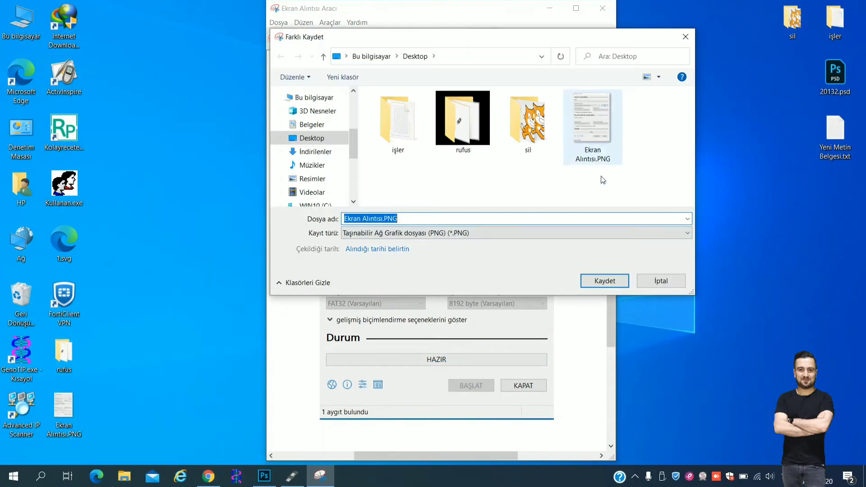
left_click(564, 133)
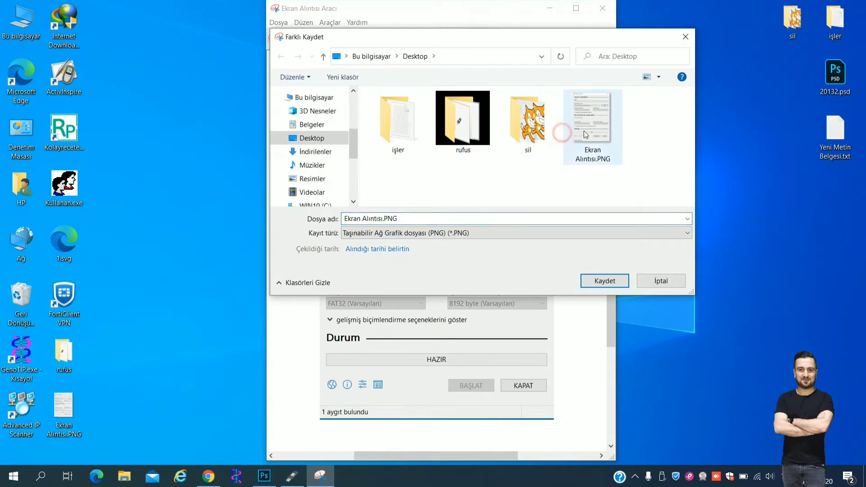
left_click(604, 281)
left_click(455, 239)
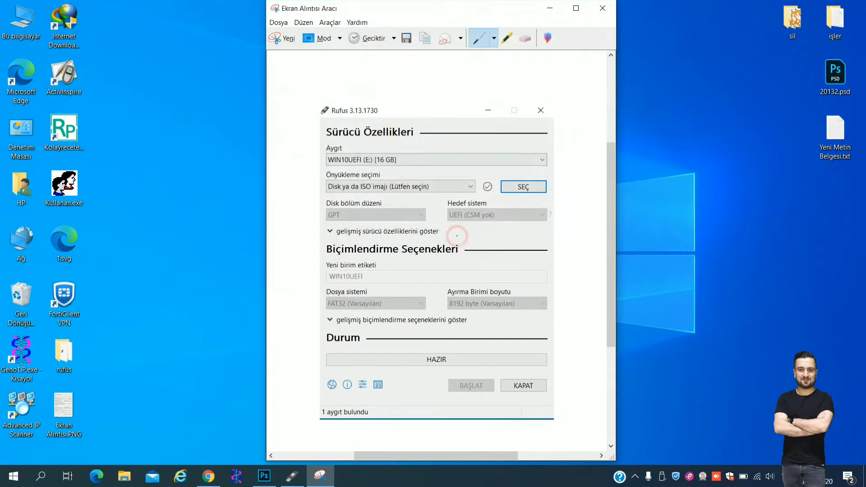
left_click(601, 10)
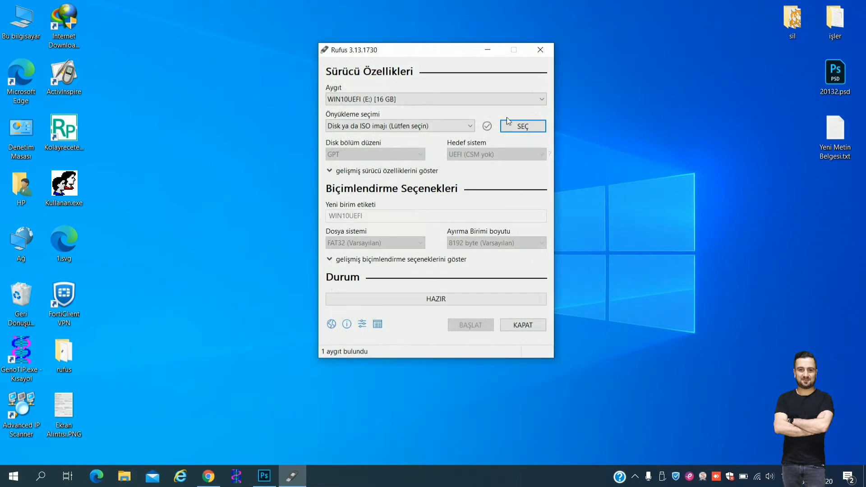
Step: Close Rufus and place Ekran Alıntısı.PNG from the desktop into the open Photoshop document, moving it to the canvas's upper right area
left_click(540, 50)
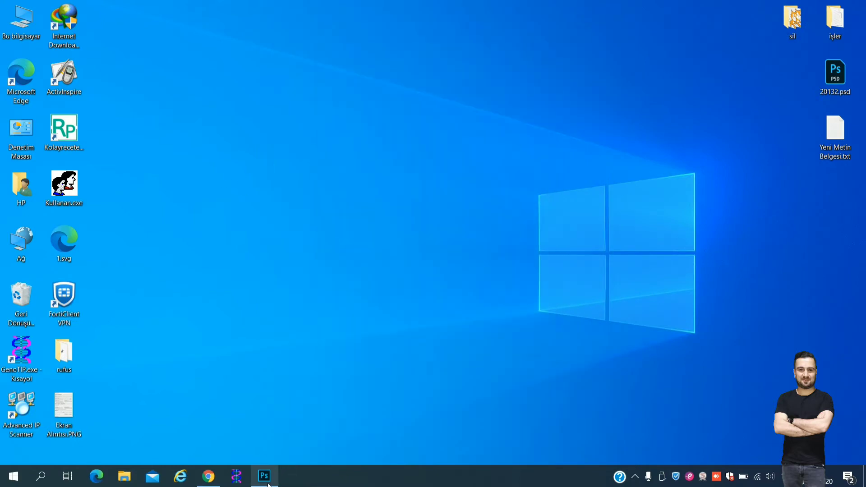
left_click_drag(63, 408, 347, 325)
left_click_drag(309, 267, 394, 228)
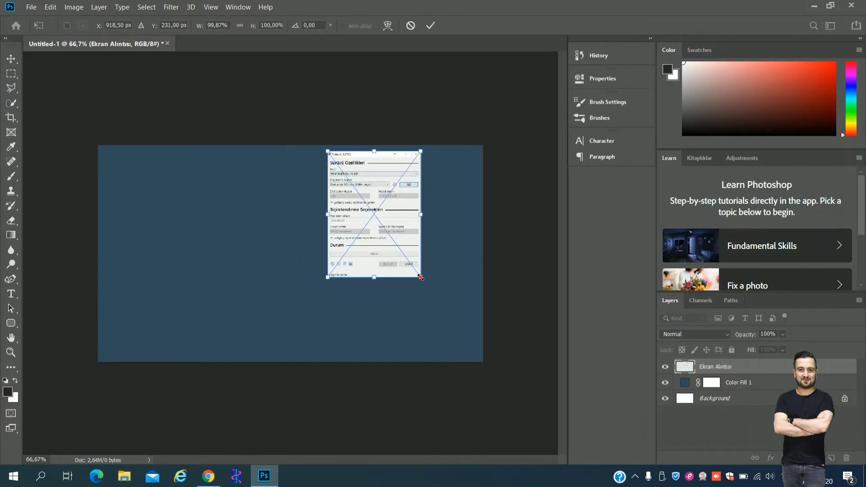
Step: Stretch the placed Rufus screenshot to the full canvas height and across the right half of the canvas, and commit the transform
left_click_drag(420, 277, 377, 262)
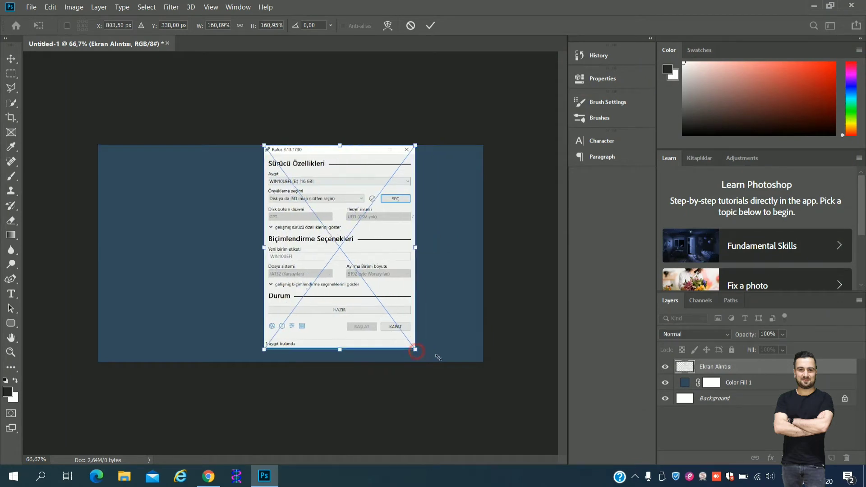
mouse_move(438, 357)
left_mouse_down()
mouse_move(444, 364)
mouse_move(425, 358)
left_mouse_up()
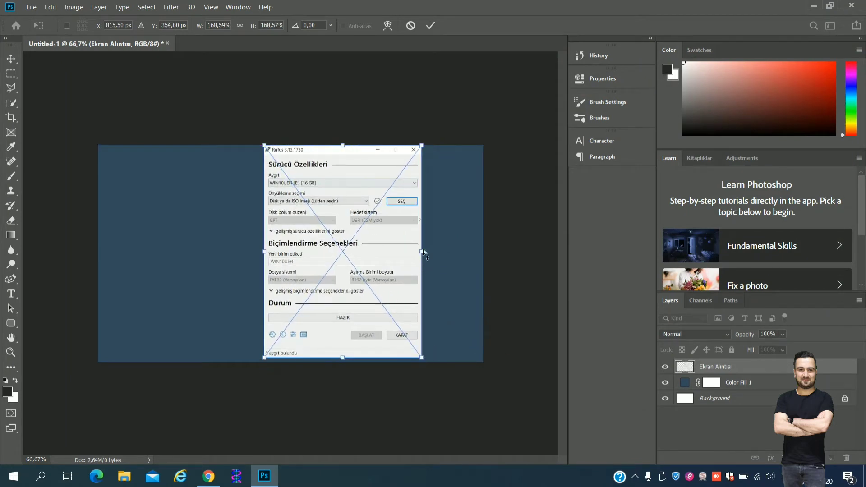
left_click_drag(424, 253, 482, 251)
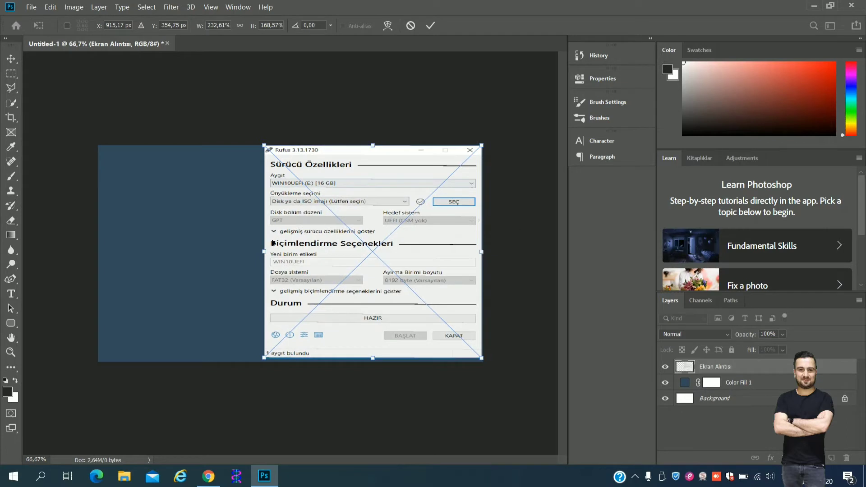
mouse_move(265, 252)
left_mouse_down()
mouse_move(284, 251)
mouse_move(275, 253)
left_mouse_up()
left_click_drag(378, 359, 377, 366)
left_click_drag(379, 151, 379, 147)
left_click(436, 26)
key("w")
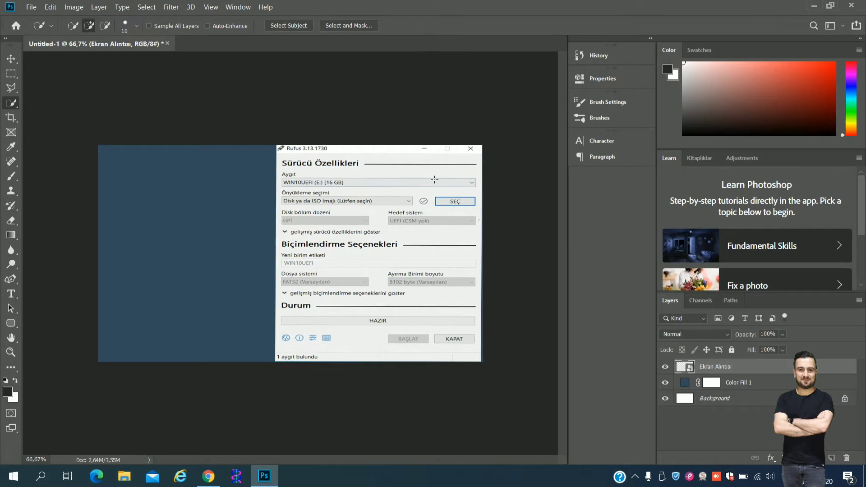
Step: Add the text RUFUS in white Gotham Narrow Bold on the blue area beside the screenshot
left_click(11, 294)
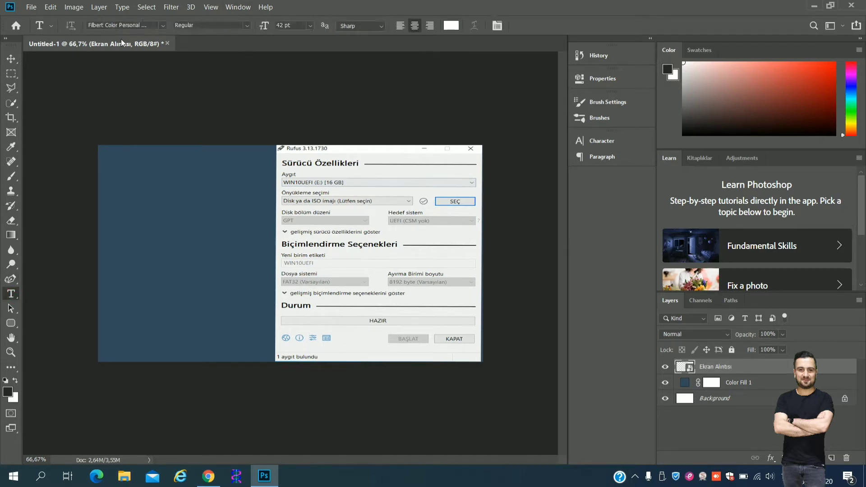
left_click(130, 27)
type("GOTHA")
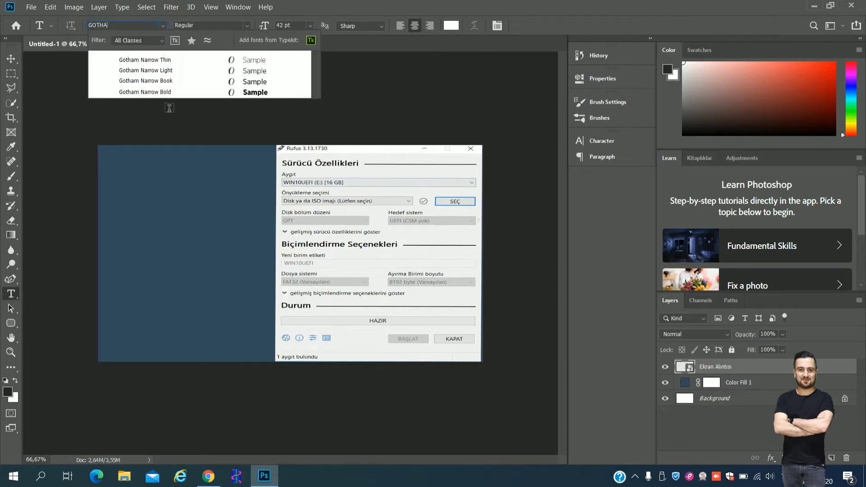
left_click(169, 92)
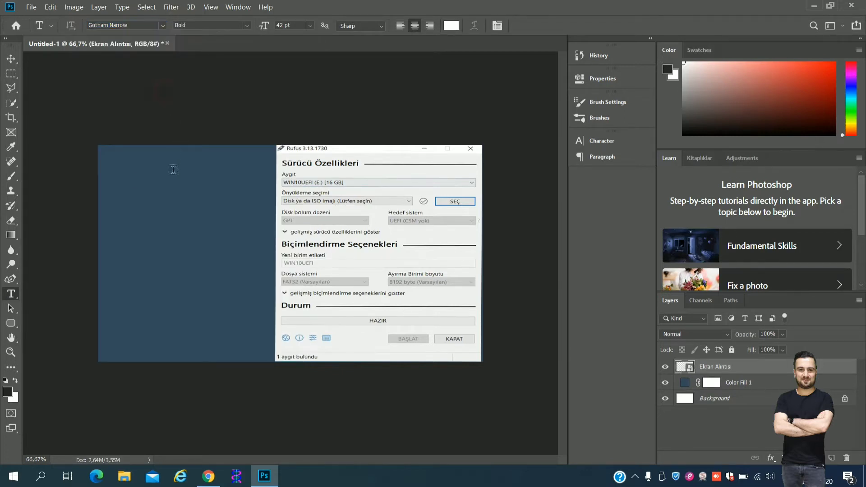
left_click(135, 198)
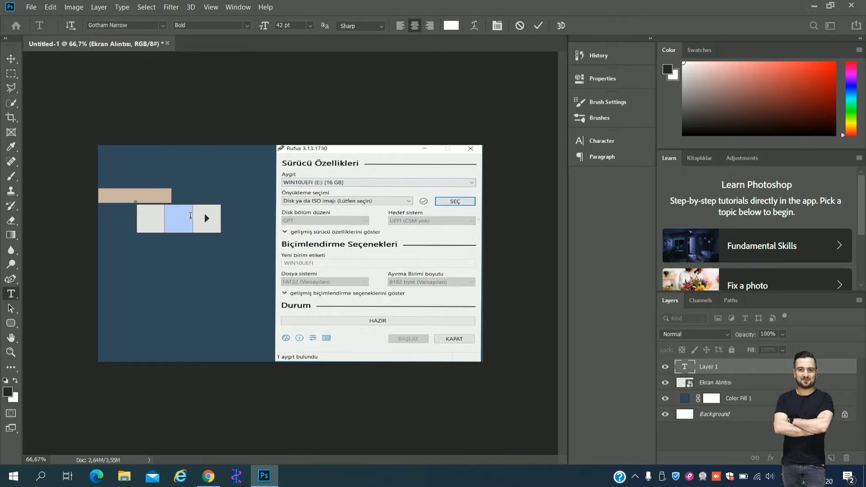
type("ru")
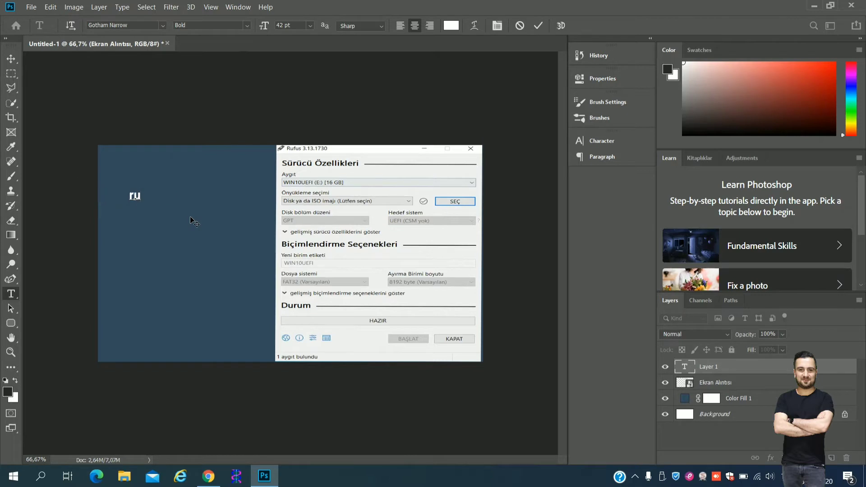
key("BackSpace")
key("BackSpace")
type("RUFUS")
Step: Set the RUFUS text size to 95 pt and move the text to the horizontal middle of the blue area
left_click_drag(155, 199, 187, 76)
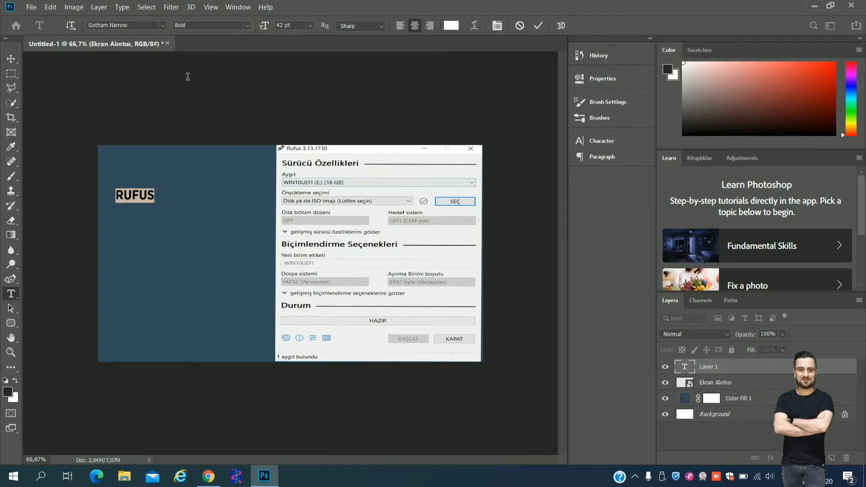
left_click(305, 25)
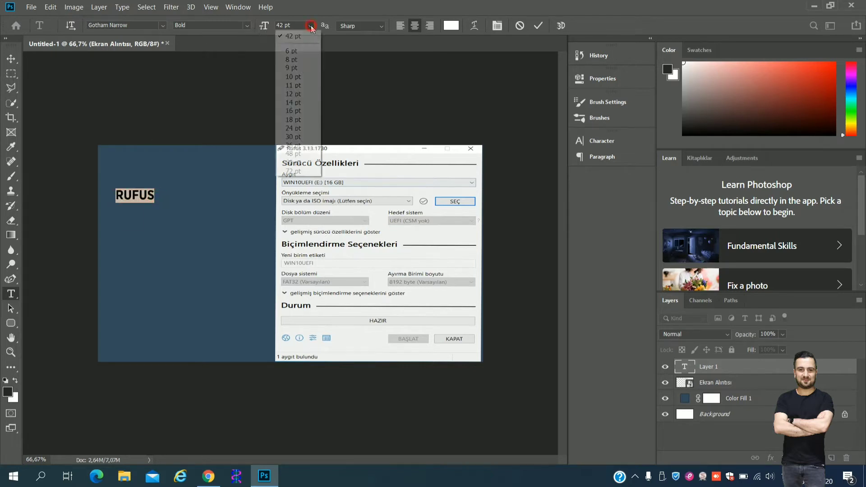
left_click(297, 162)
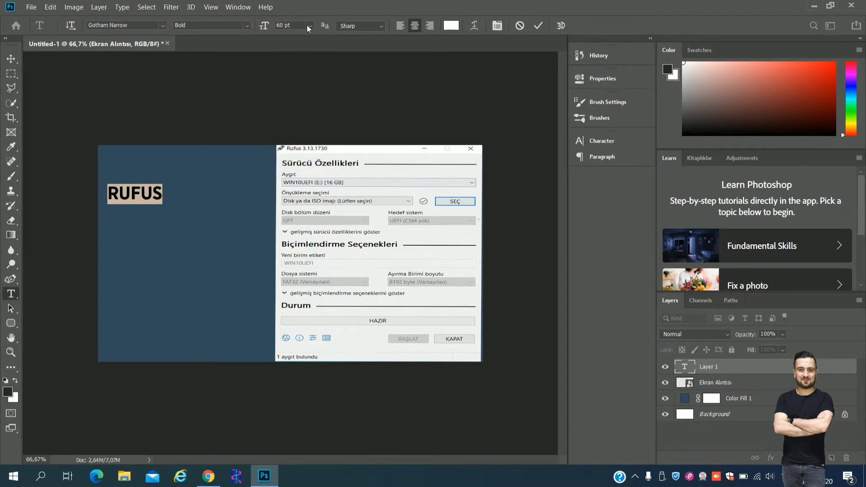
left_click(308, 26)
left_click(293, 166)
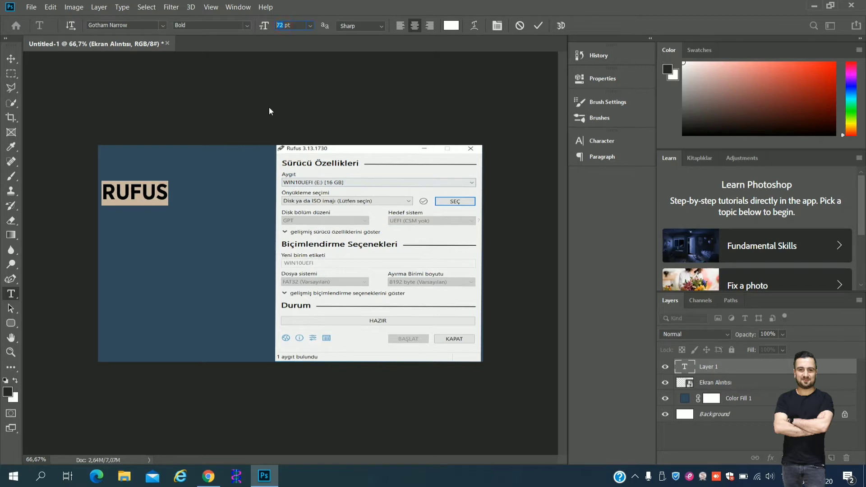
type("95")
key("Return")
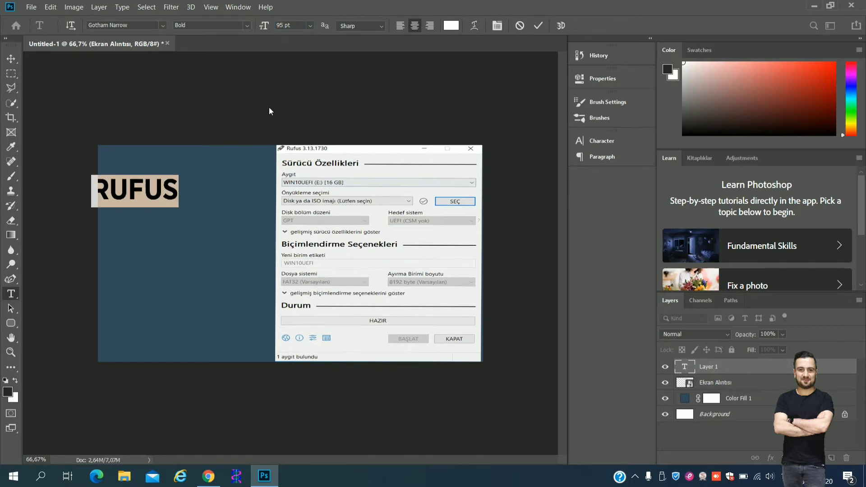
left_click(11, 59)
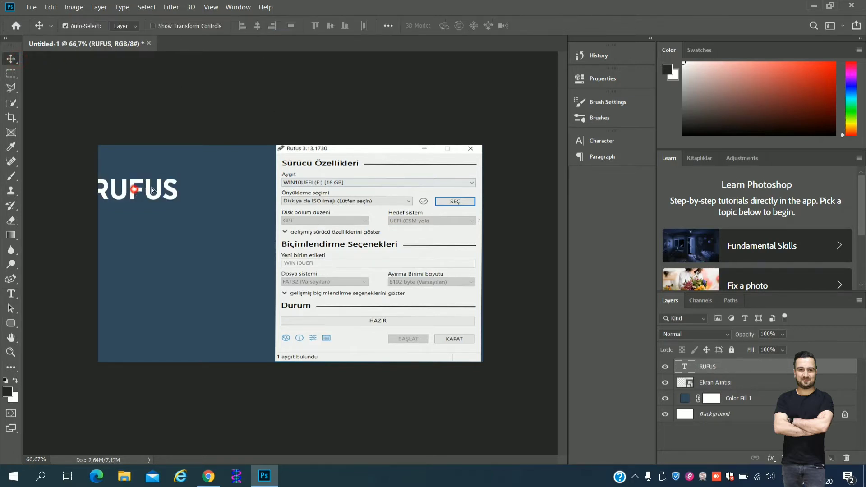
left_click_drag(133, 193, 183, 187)
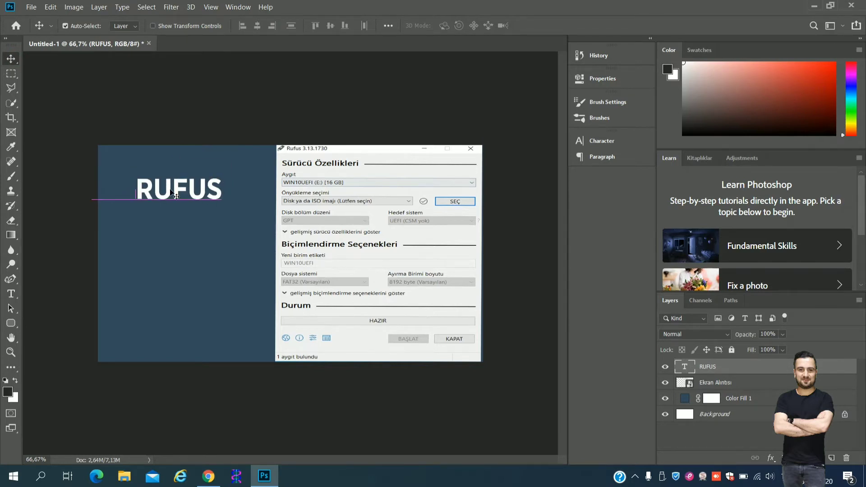
Step: Add a new layer and draw a gently waving open path below the RUFUS text with the Curvature Pen
left_click(16, 322)
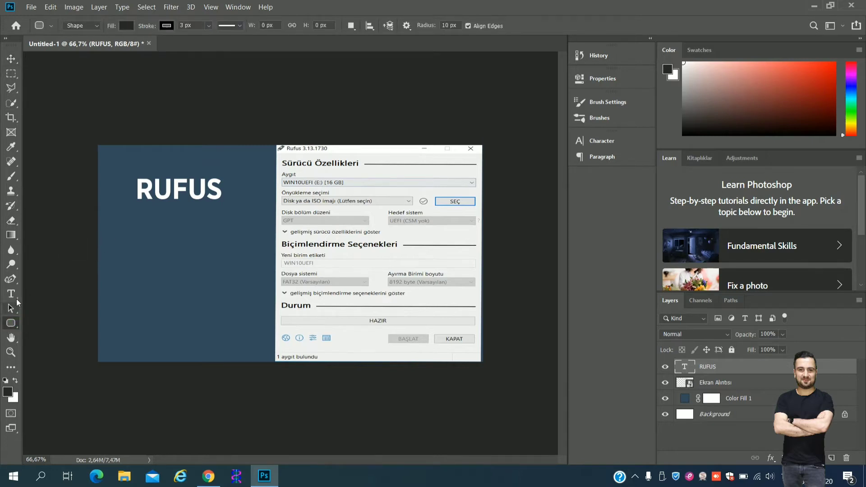
left_click(10, 279)
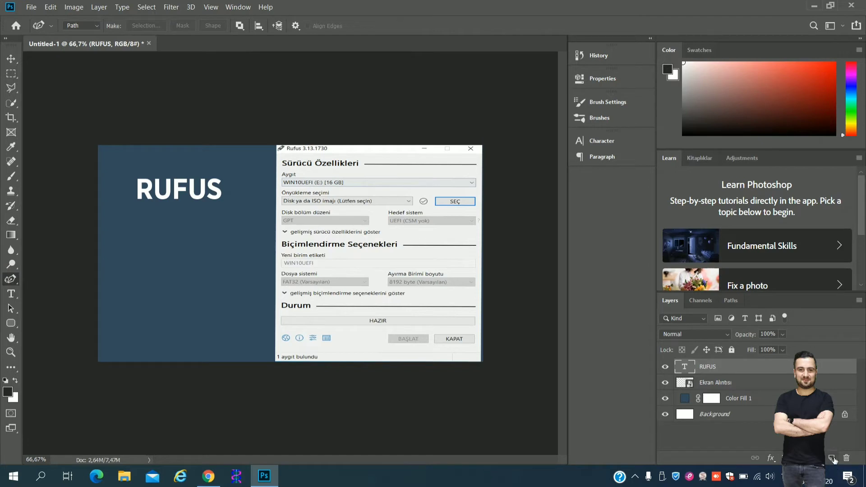
left_click(831, 458)
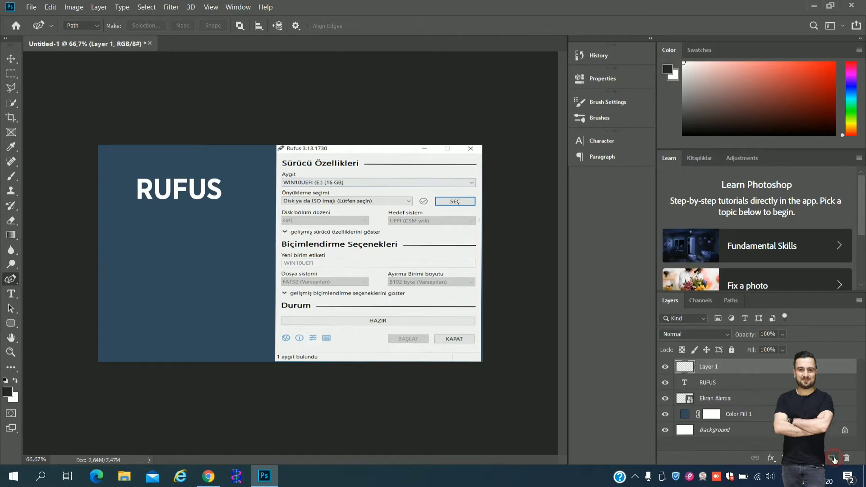
right_click(10, 280)
left_click(53, 299)
left_click(106, 257)
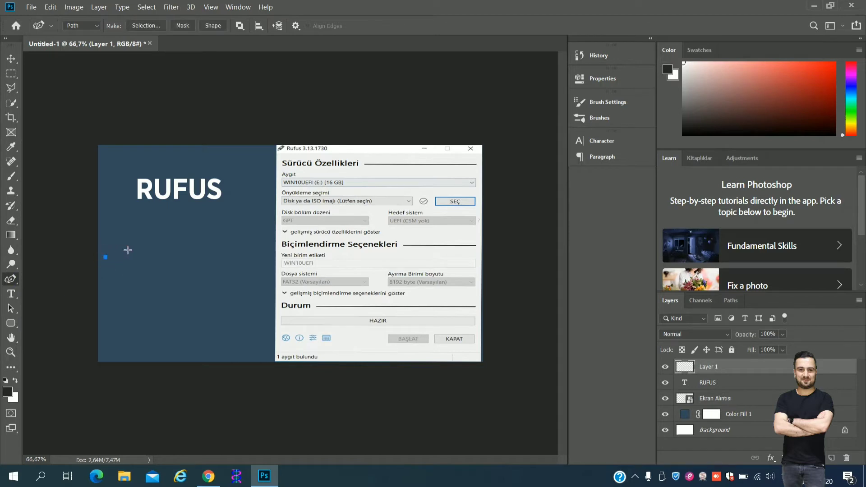
left_click(214, 259)
left_click_drag(161, 265, 141, 248)
Step: Stroke the wavy path with the Brush and Simulate Pressure on the new layer
left_click(11, 177)
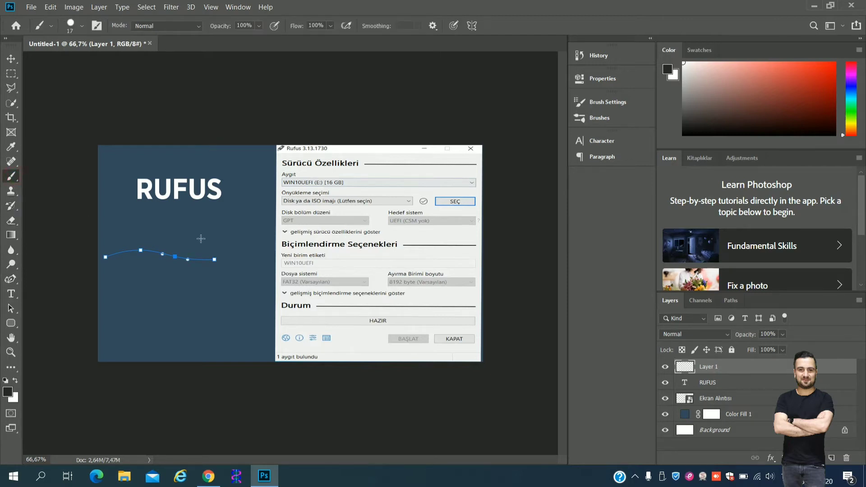
left_click(10, 278)
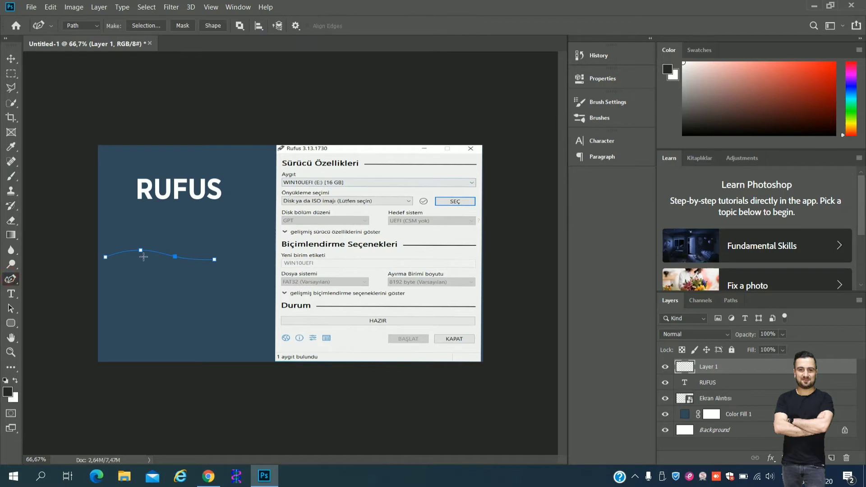
right_click(151, 250)
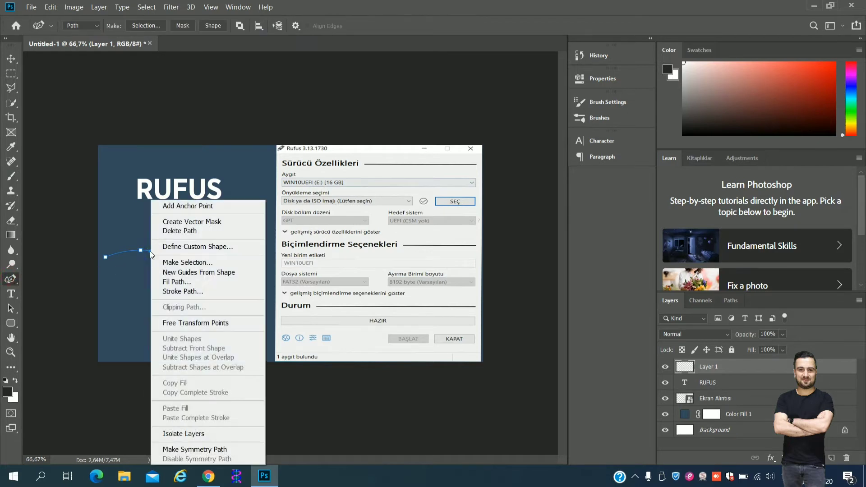
left_click(194, 291)
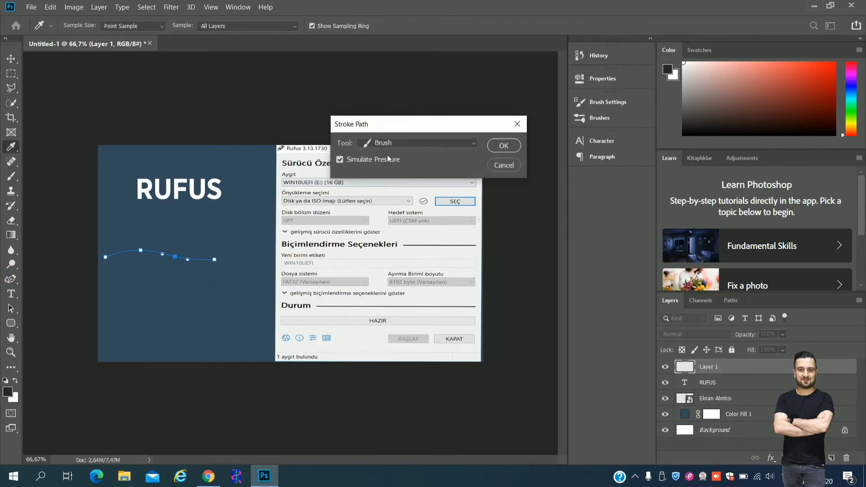
left_click(503, 146)
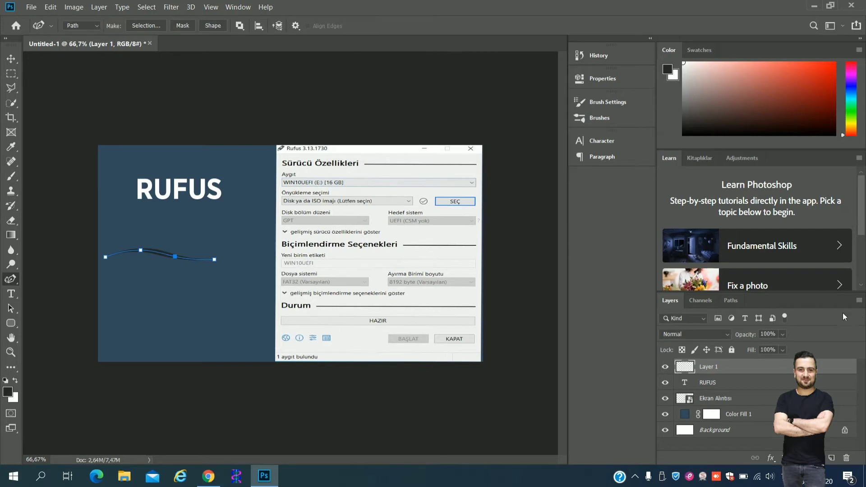
Step: Move the brushed wave off its path and delete the path
left_click(14, 61)
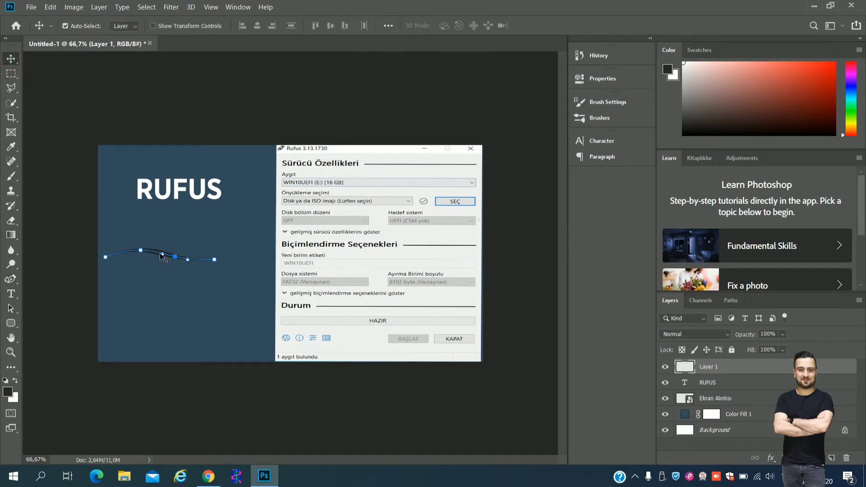
mouse_move(166, 259)
left_mouse_down()
mouse_move(191, 236)
mouse_move(193, 247)
left_mouse_up()
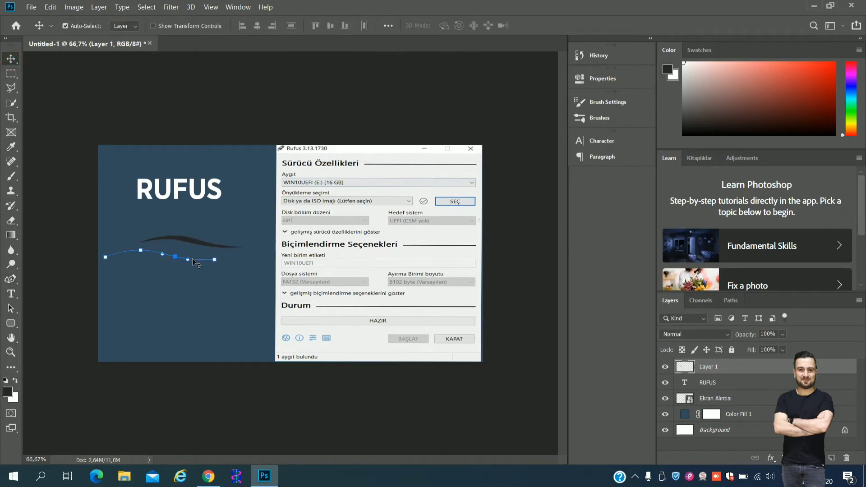
right_click(163, 256)
left_click(15, 280)
right_click(153, 256)
left_click(12, 280)
left_click(11, 279)
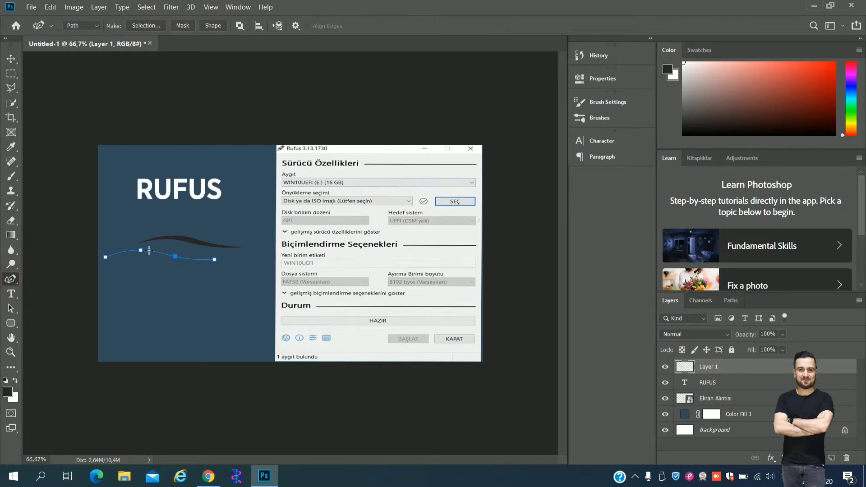
right_click(150, 251)
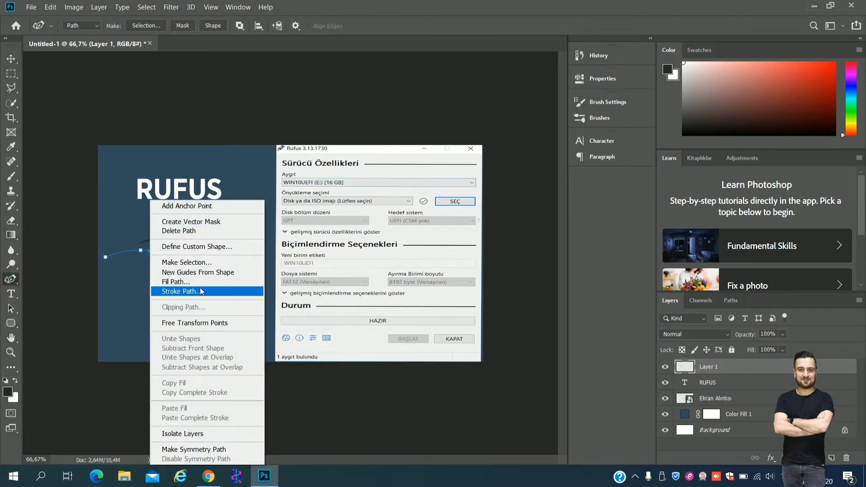
left_click(178, 231)
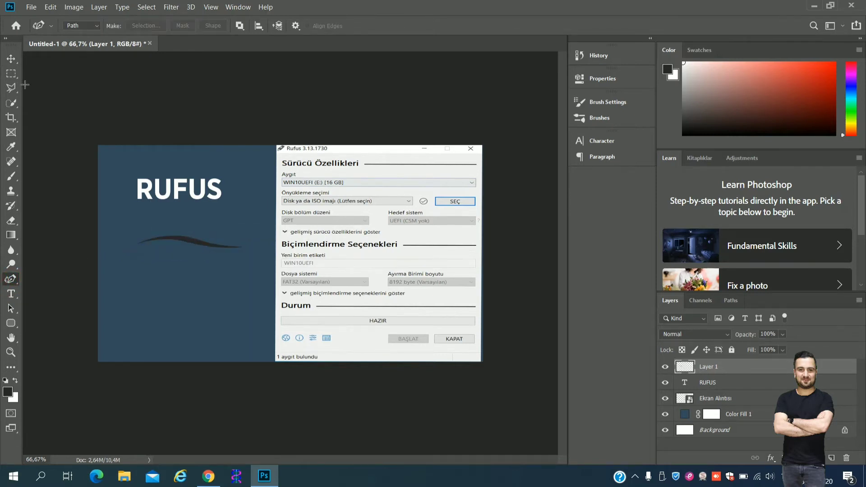
Step: Move the RUFUS text up towards the canvas's upper edge and place the wave directly under it as an underline
left_click(11, 59)
left_click_drag(180, 190, 178, 175)
left_click_drag(178, 239, 168, 201)
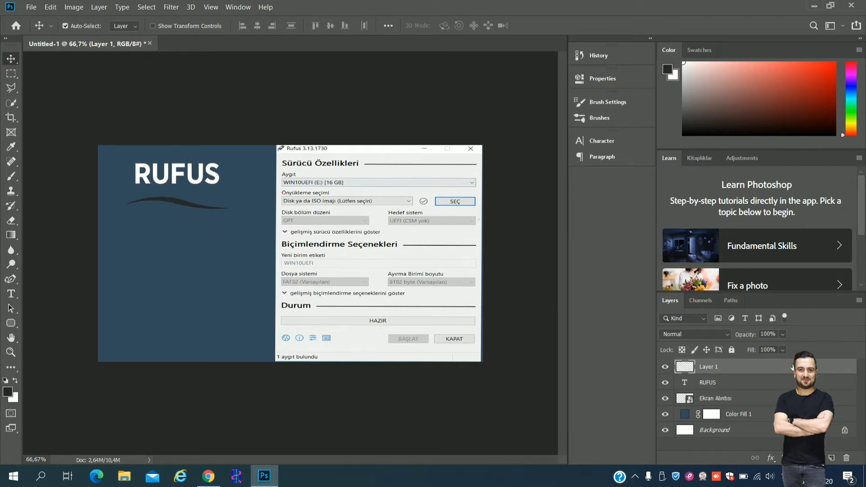
Step: Apply a linear Gradient Overlay from grey to orange at 90° and 100% opacity to the wave's layer
double_click(792, 368)
left_click(459, 198)
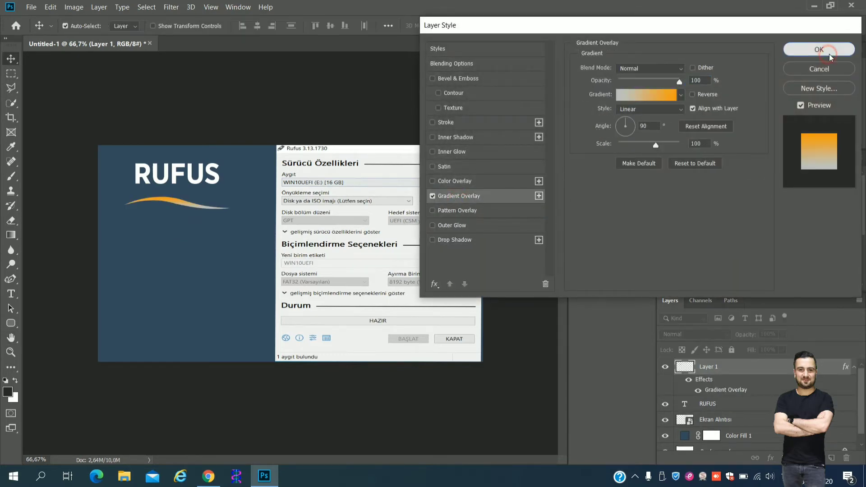
left_click(819, 49)
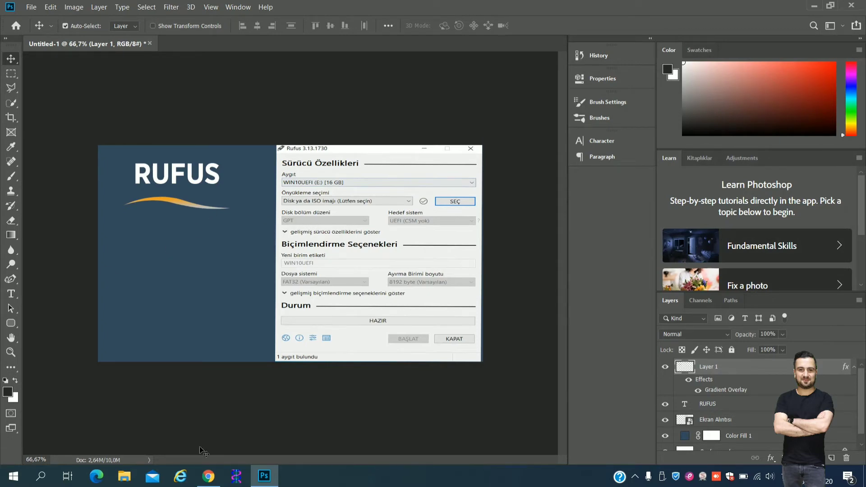
Step: Switch to Chrome to look over the Flat UI Colors palette and its web address, and return to Photoshop
left_click(208, 476)
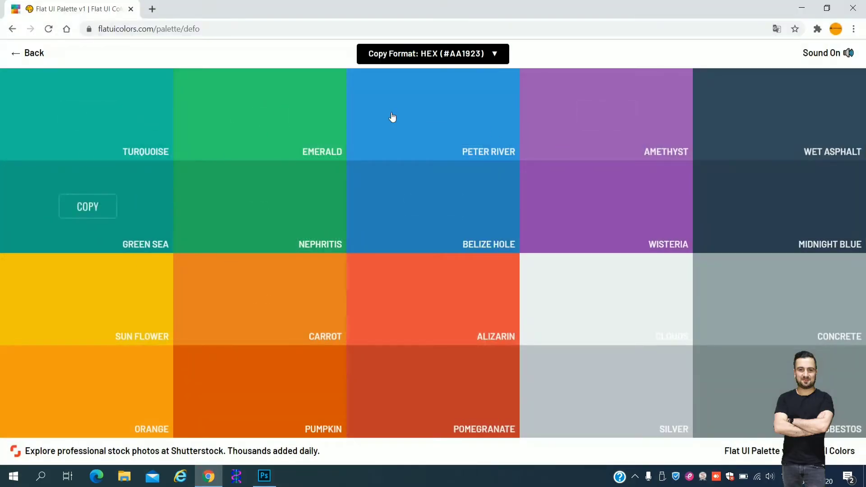
left_click(217, 29)
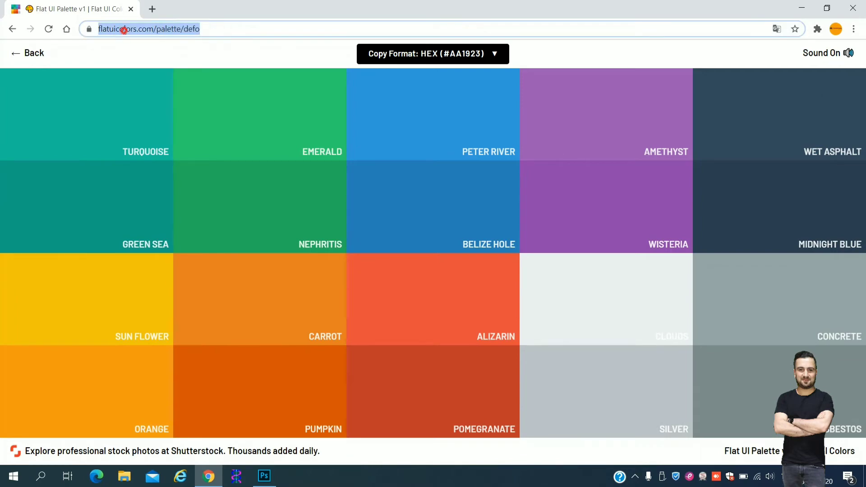
left_click(123, 30)
double_click(124, 30)
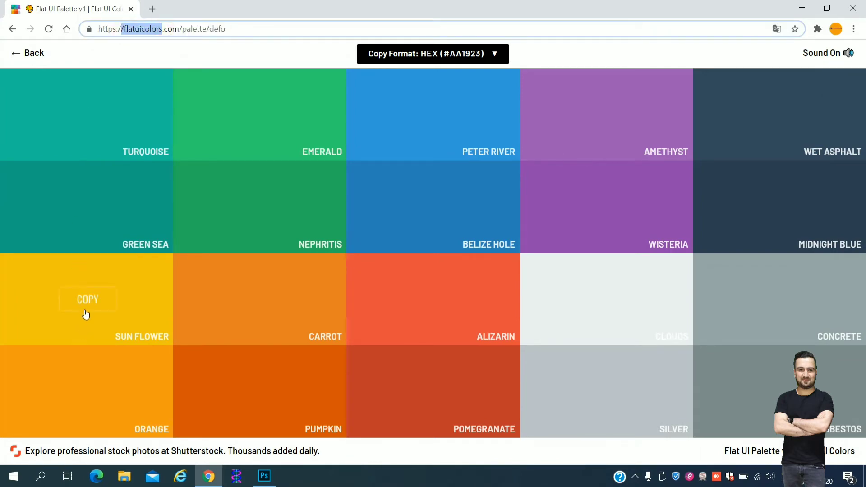
left_click(85, 314)
key("alt+Tab")
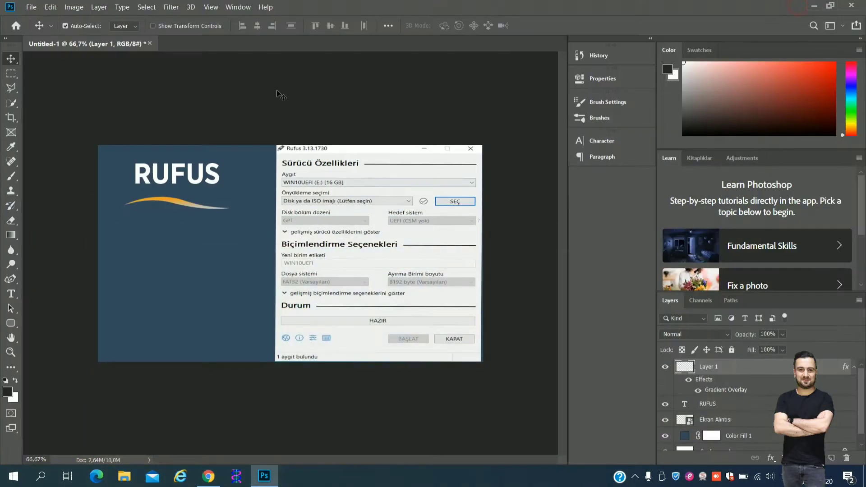
Step: Add a white text on three lines, "Windows", "Bootable" and "USB", under the wave in Gotham Narrow Bold at 95 pt
left_click(10, 293)
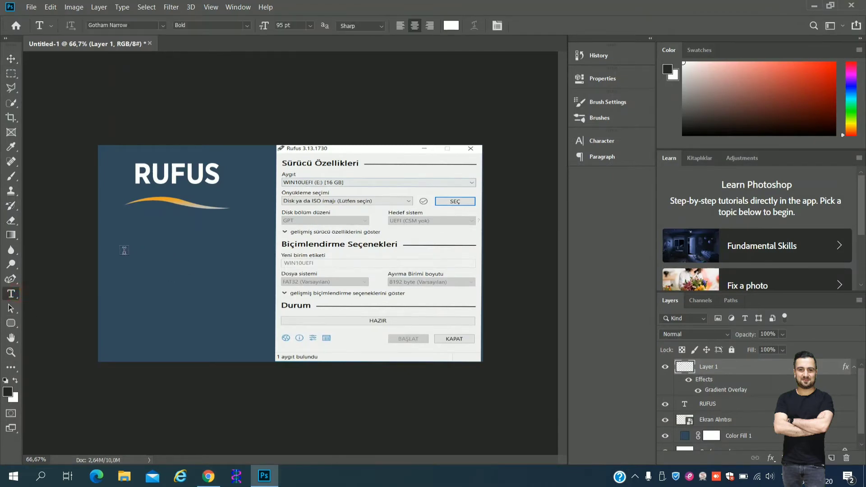
left_click(124, 250)
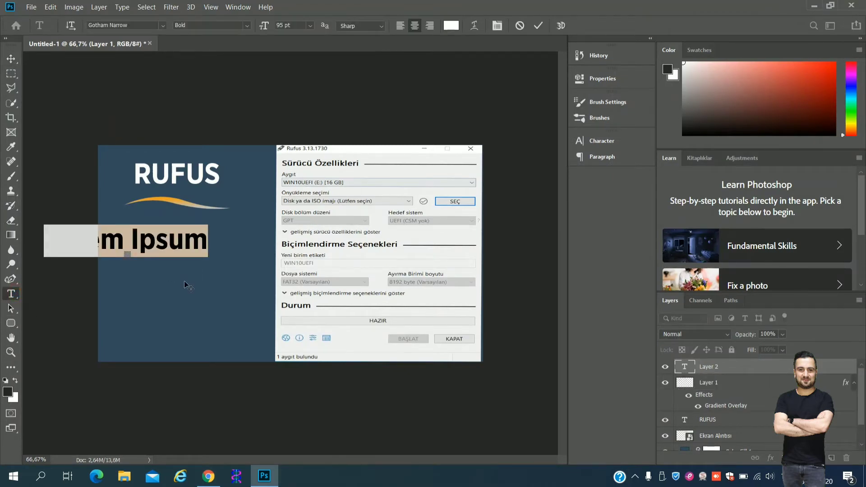
type("Wi")
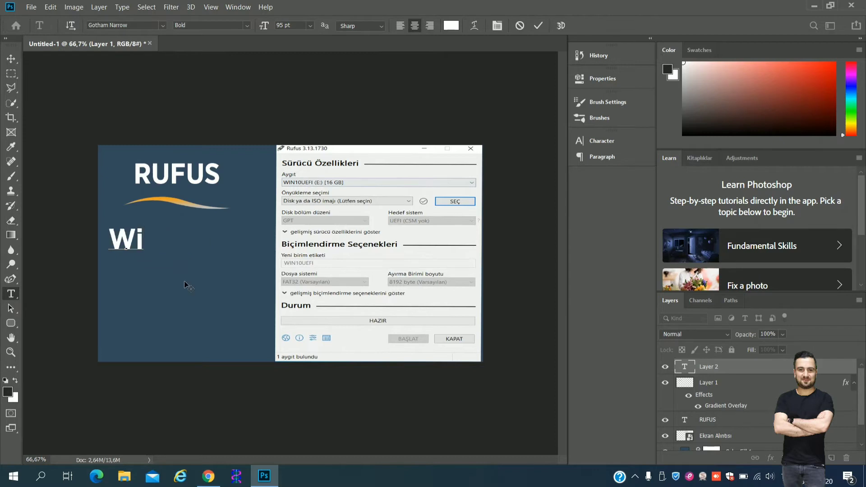
type("ndows")
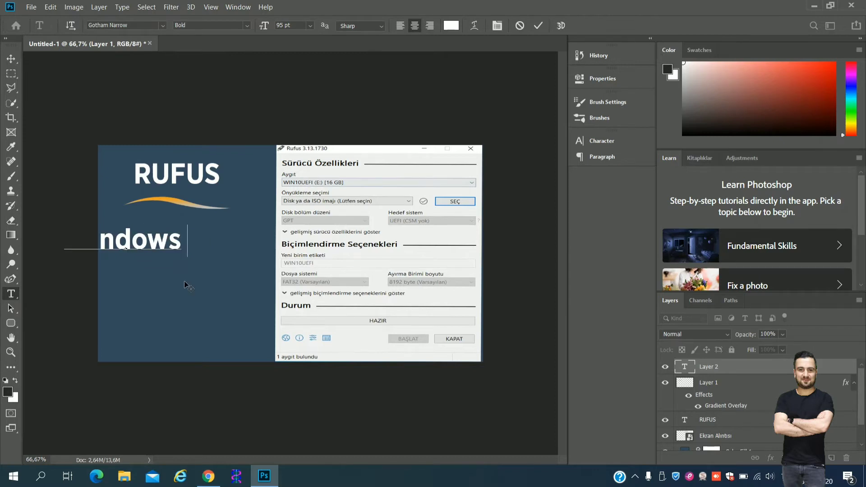
key("Return")
type("B")
type("oot")
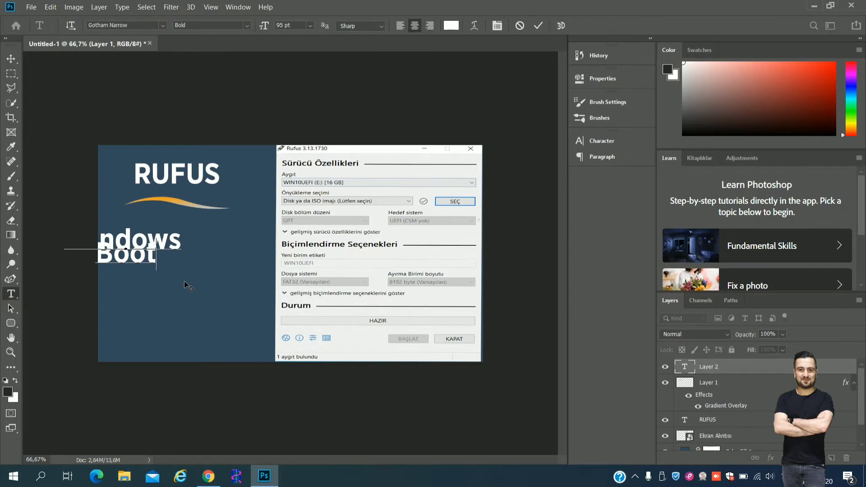
type("able")
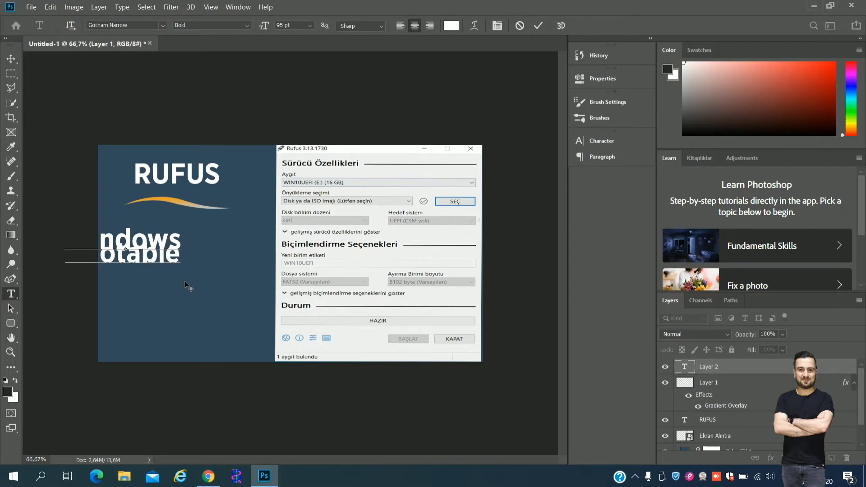
key("Return")
type("USB")
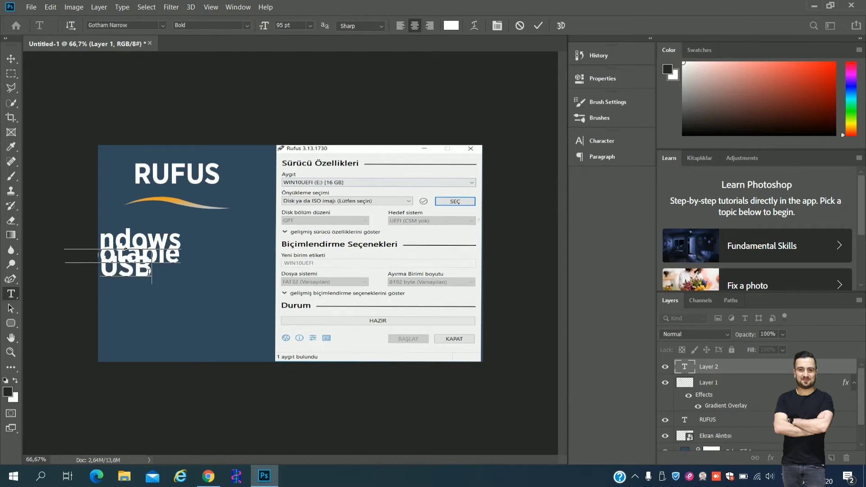
Step: Set the leading of the whole three-line text to 80 pt
left_click_drag(152, 276, 11, 220)
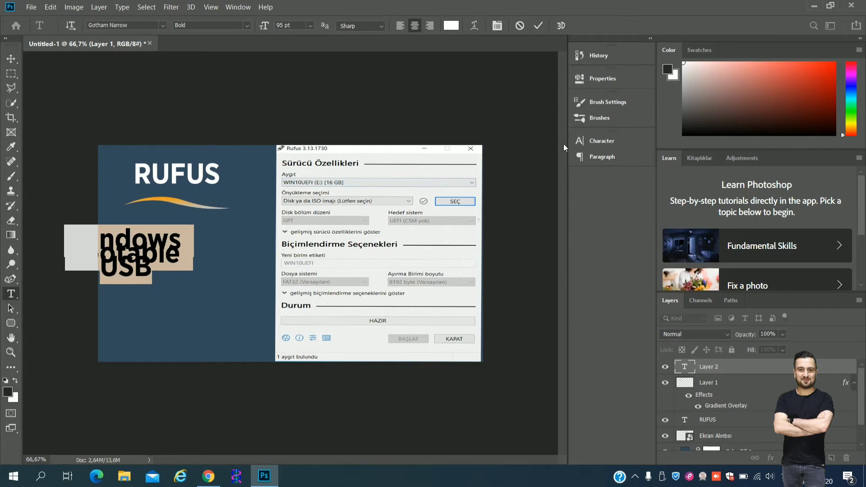
left_click(600, 141)
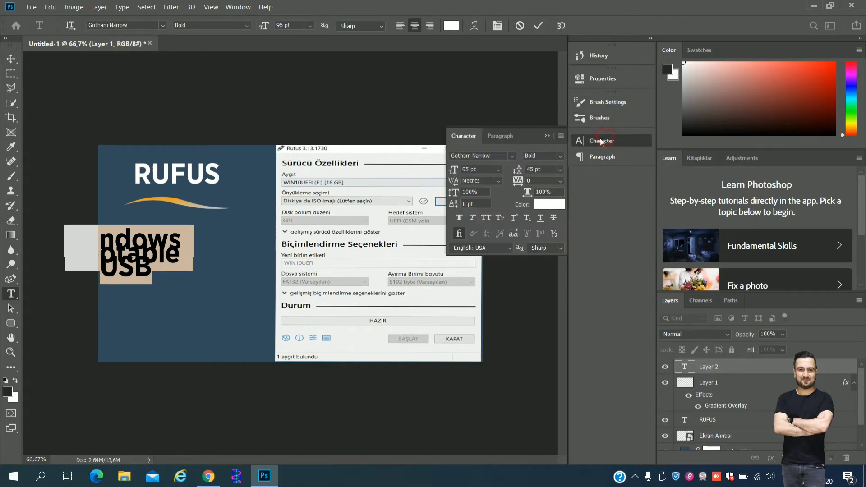
left_click(559, 170)
left_click(548, 316)
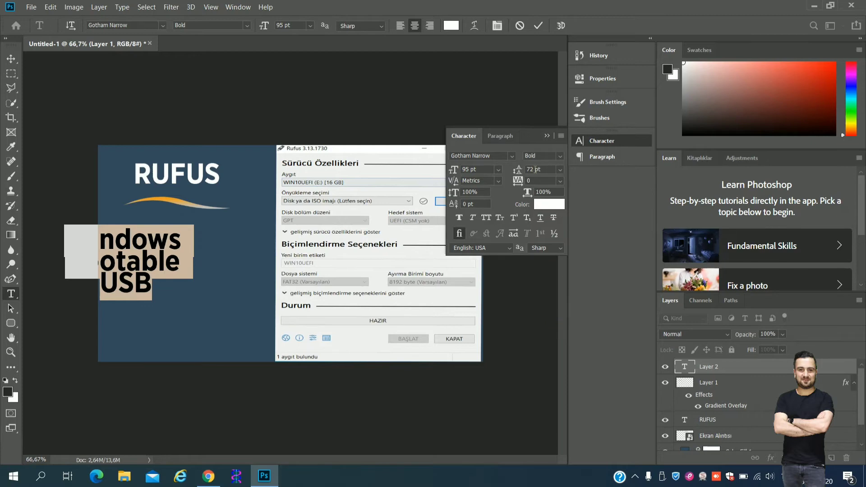
left_click(535, 169)
key("Return")
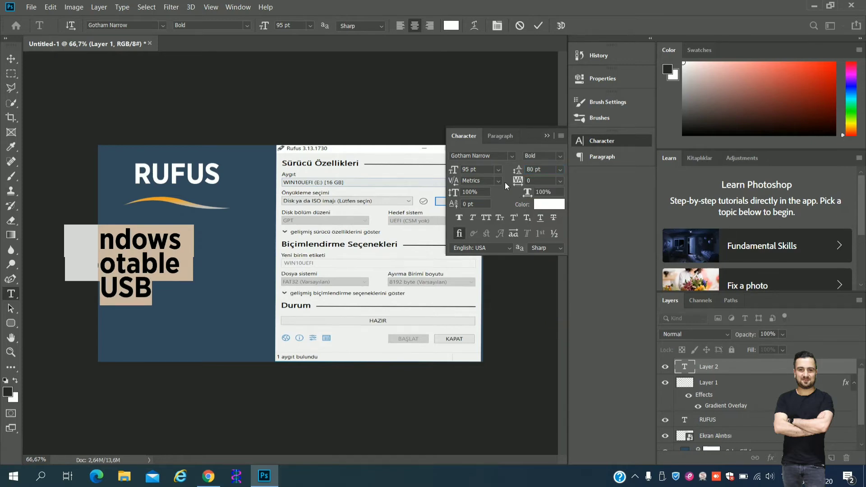
Step: Move the Windows Bootable USB text fully onto the blue area under the wave and set its leading to 90 pt
left_click(9, 61)
left_click_drag(123, 241, 168, 245)
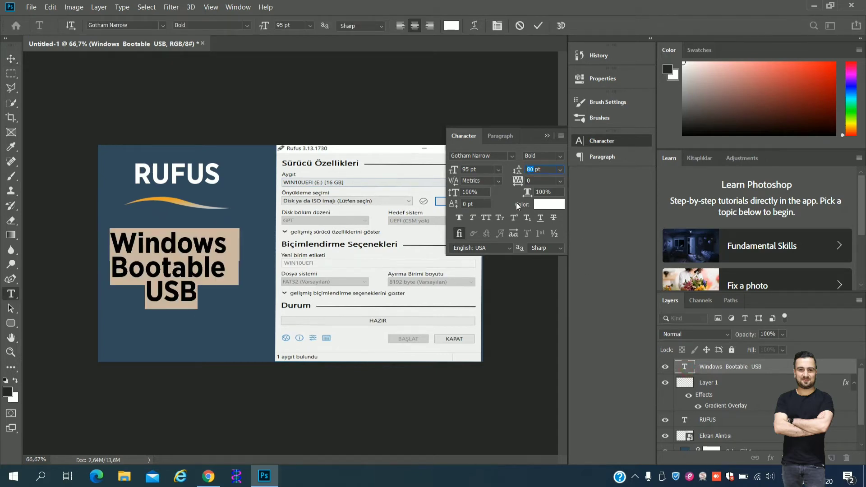
type("90")
key("Return")
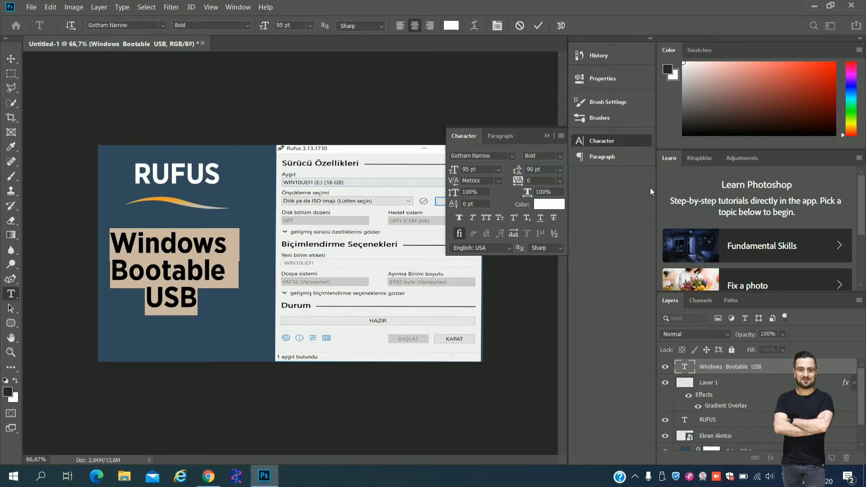
left_click(601, 141)
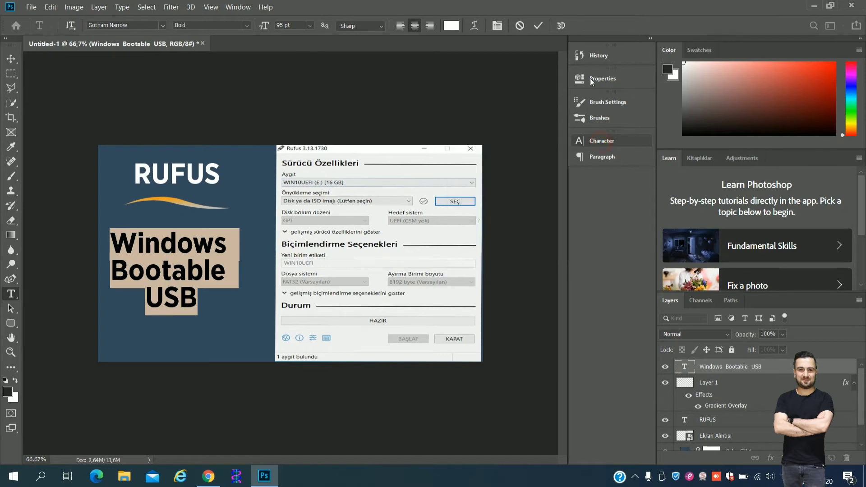
left_click(537, 25)
key("v")
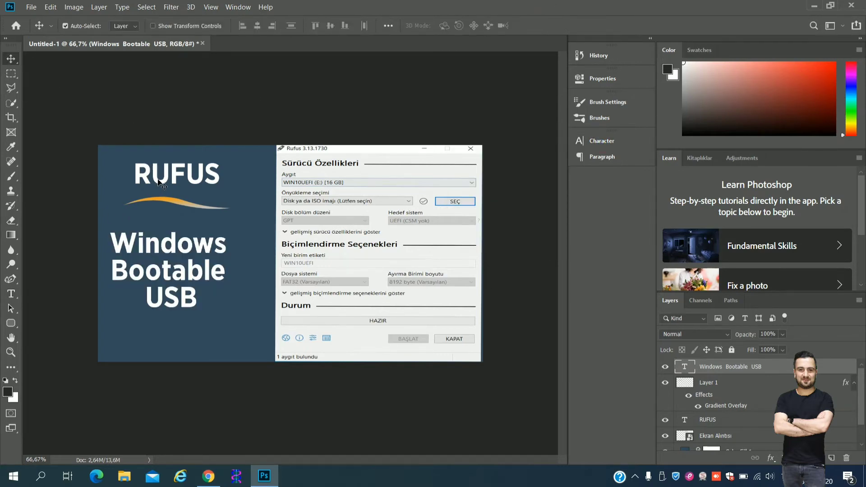
left_click_drag(166, 248, 176, 248)
Step: Select the whole Windows Bootable USB text and copy the Sun Flower colour code #f1c40f from the Flat UI palette in Chrome
double_click(684, 366)
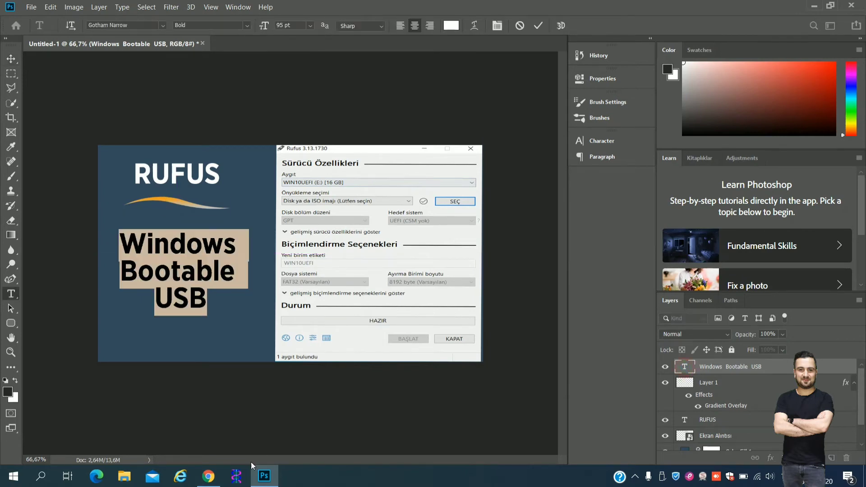
left_click(208, 476)
left_click(86, 297)
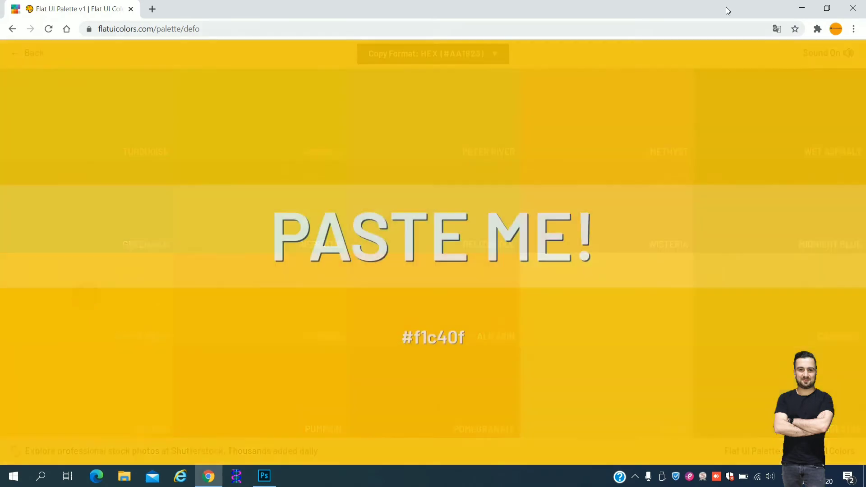
left_click(802, 8)
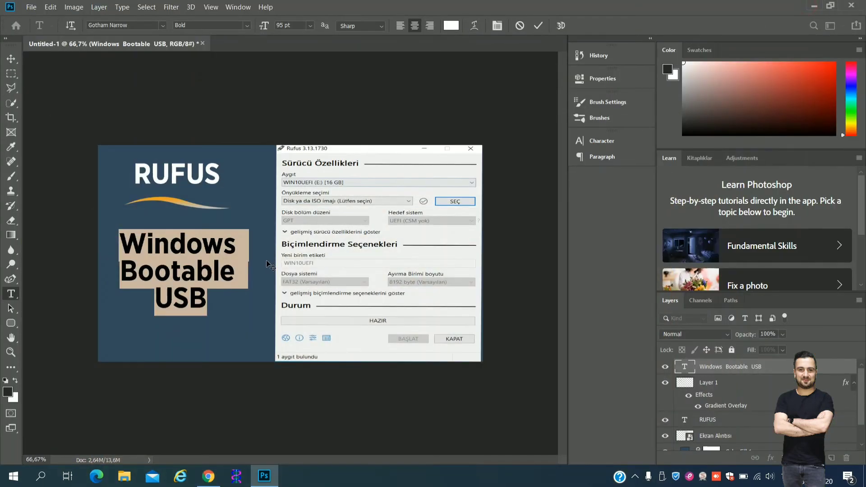
Step: Set the selected text's colour to #f1c40f and lower the wave slightly beneath the RUFUS title
left_click(451, 25)
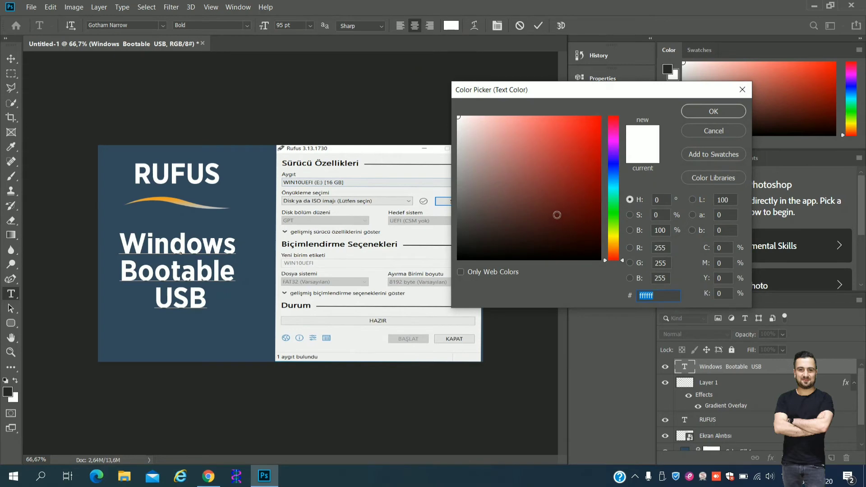
type("#f1c40f")
left_click(716, 116)
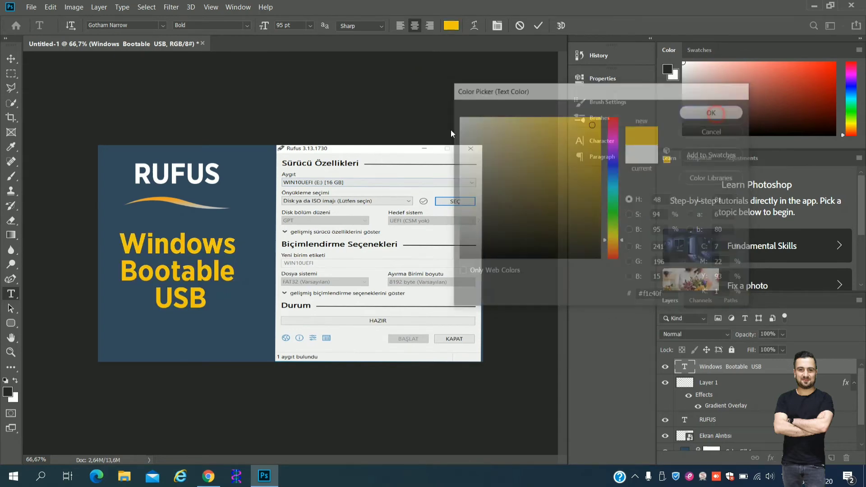
left_click(538, 25)
key("v")
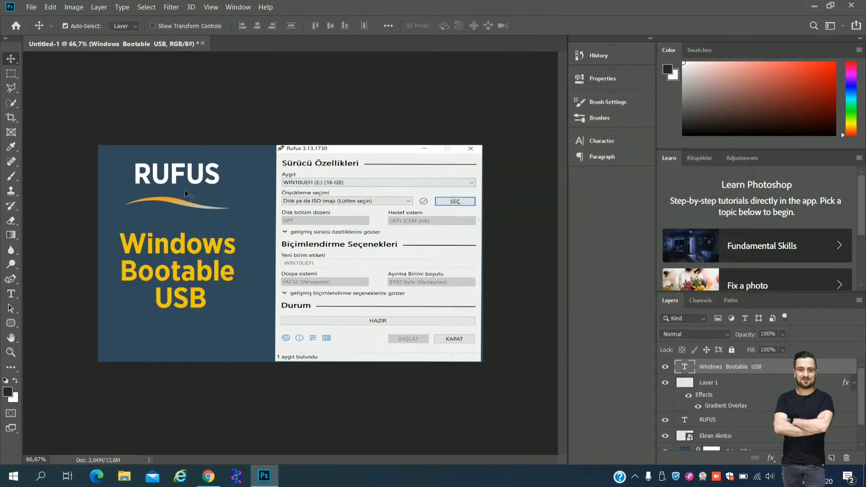
left_click_drag(179, 201, 179, 208)
Step: Add a Drop Shadow to the RUFUS text layer with its colour set to black, 000000
left_click(173, 179)
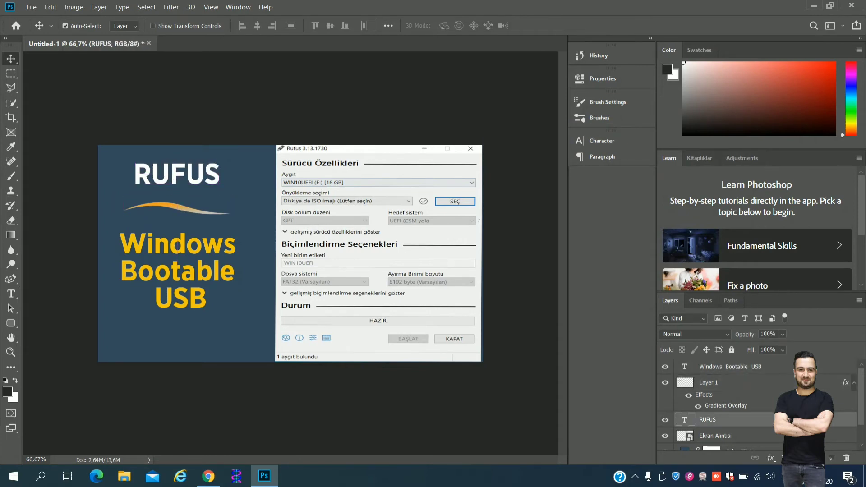
key("space")
double_click(348, 233)
left_click(464, 241)
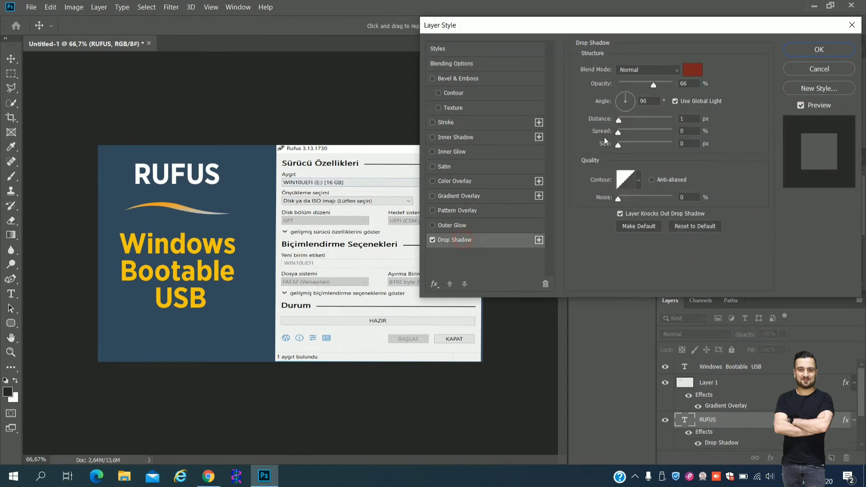
left_click(693, 72)
type("000000")
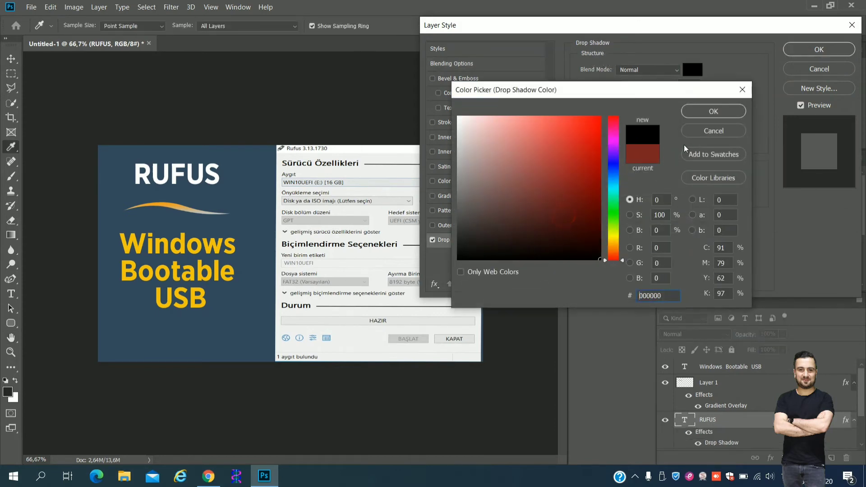
left_click(708, 110)
Step: Set the RUFUS drop shadow to 10 px distance, 29% spread and 70 px size, and apply it
left_click_drag(618, 120, 618, 146)
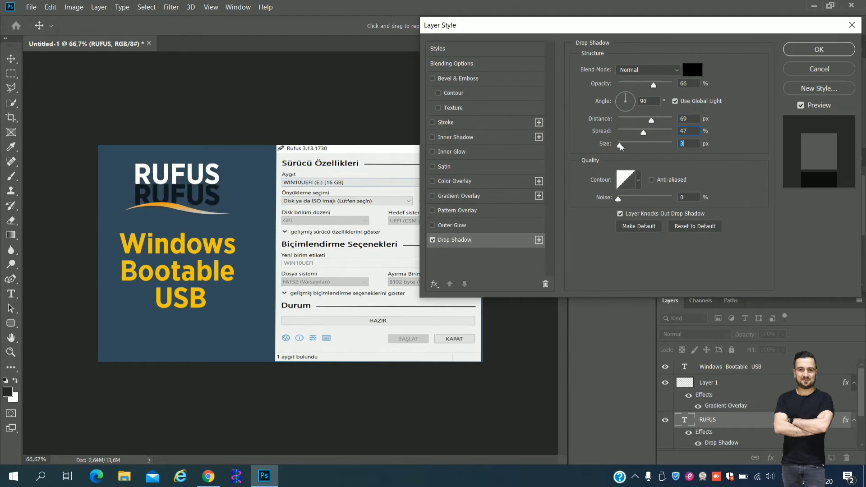
left_click_drag(652, 121, 636, 134)
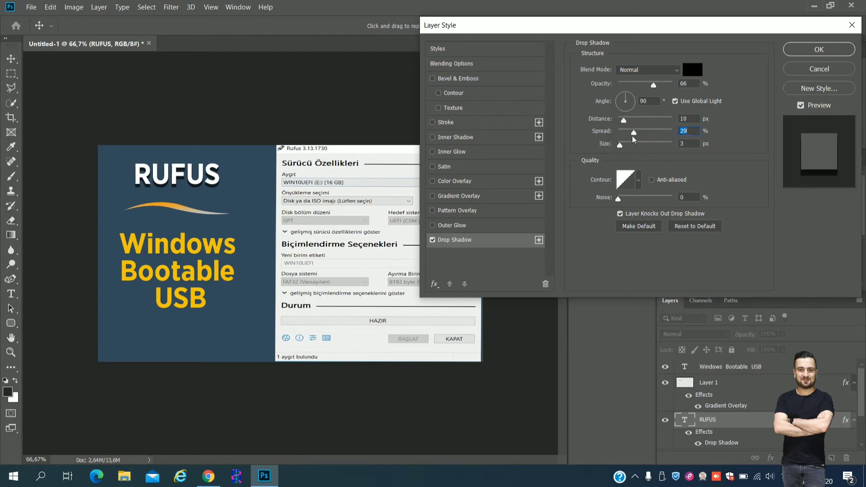
left_click(627, 147)
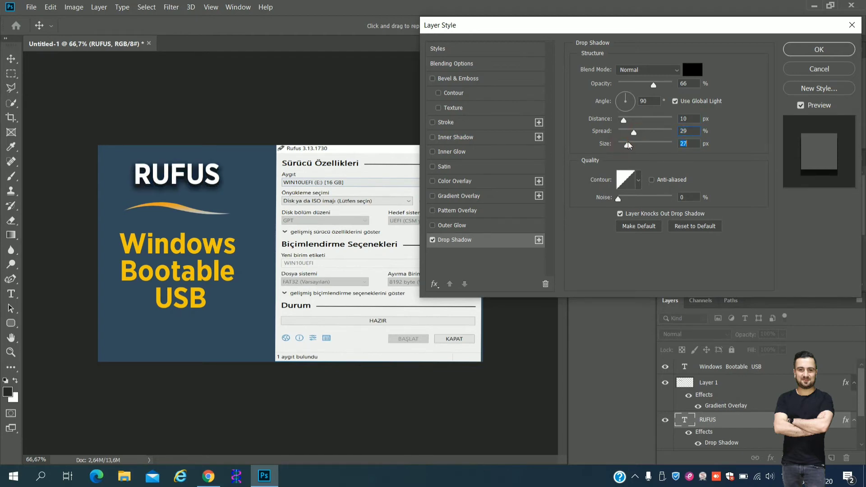
left_click_drag(628, 145, 635, 143)
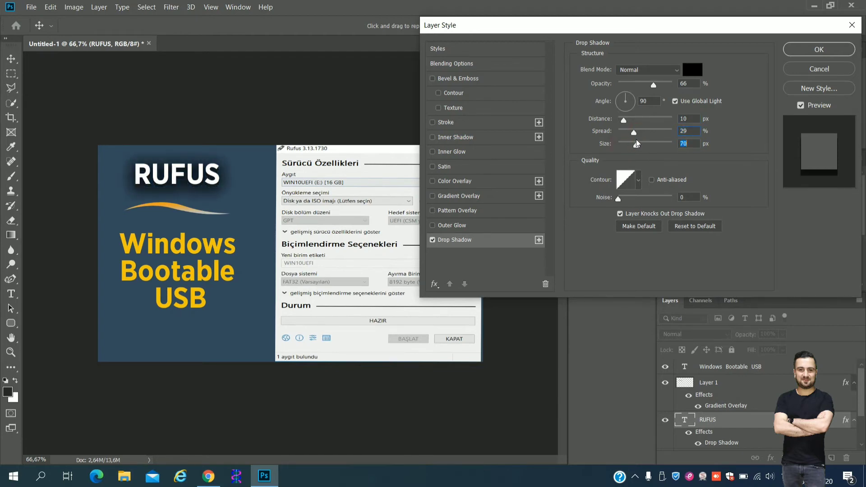
left_click(806, 54)
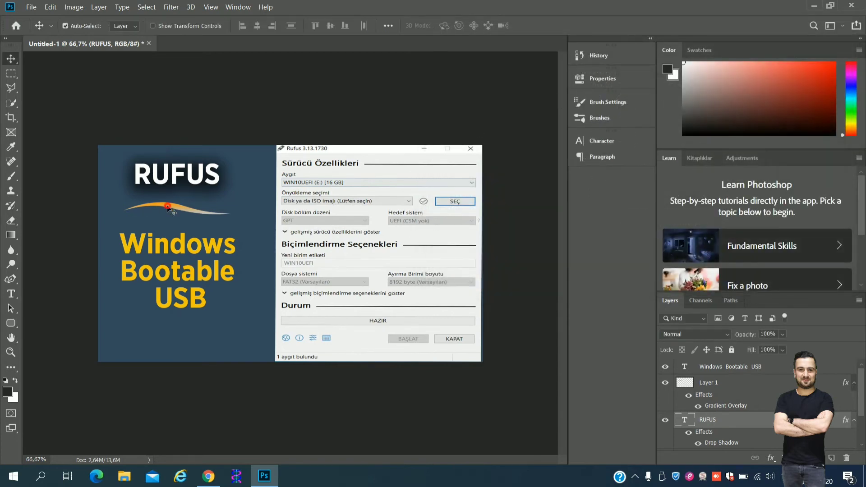
Step: Shift the Windows Bootable USB text, the wave and the RUFUS title down slightly so the gaps around the wave are equal
left_click(170, 209)
left_click_drag(171, 244, 170, 255)
left_click_drag(169, 211, 171, 216)
left_click_drag(177, 186, 175, 182)
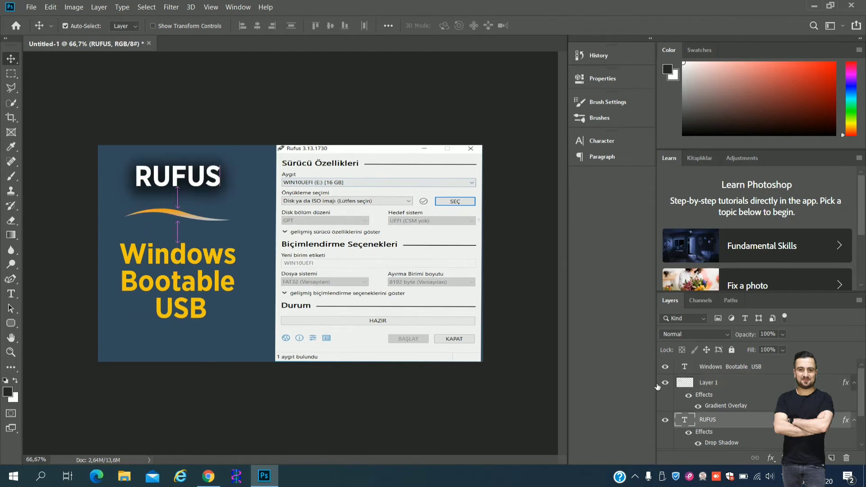
Step: Set the font size of the Windows Bootable USB text to 100 pt and commit the edit
left_click(196, 269)
double_click(682, 371)
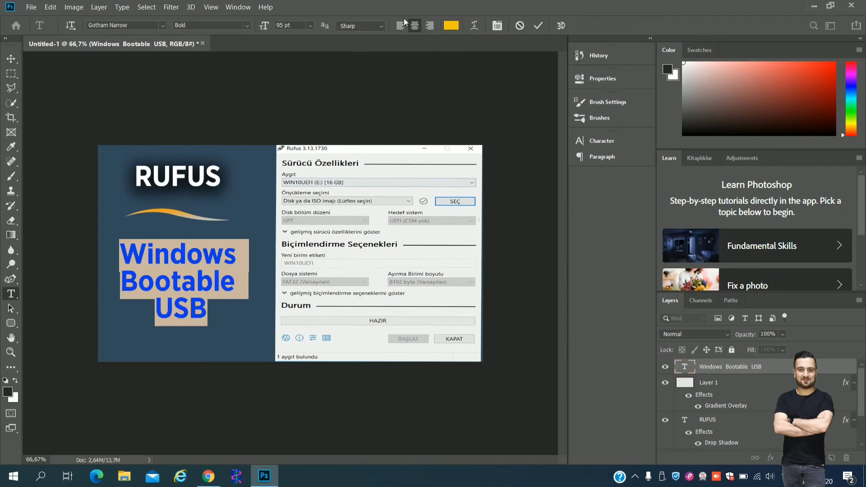
left_click(284, 25)
key("Return")
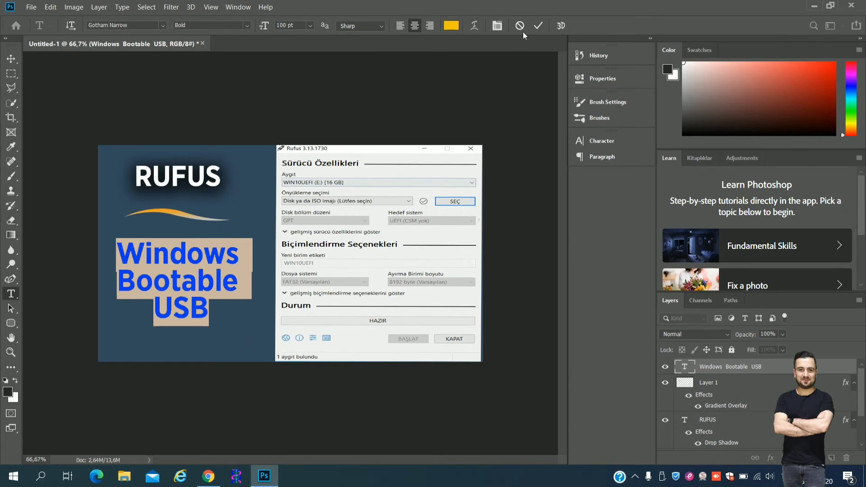
left_click(538, 26)
key("v")
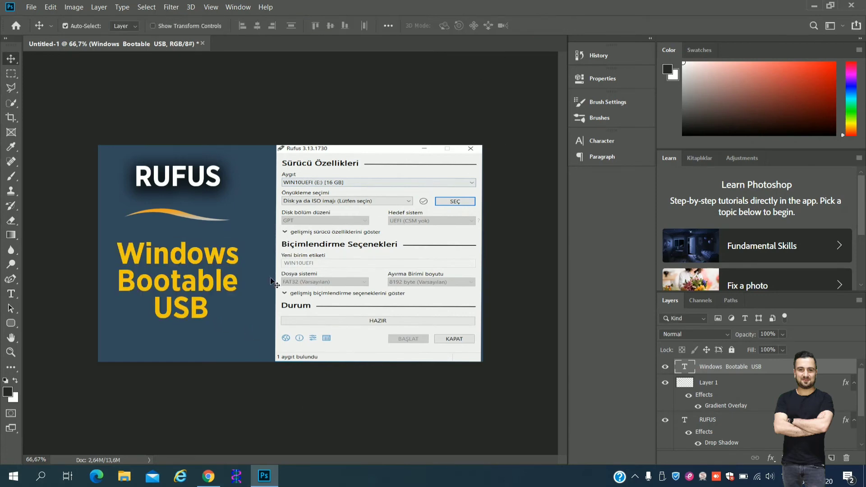
Step: Save the design to the Desktop as a JPEG named KAPAK.jpg with quality 12, Maximum
left_click(30, 7)
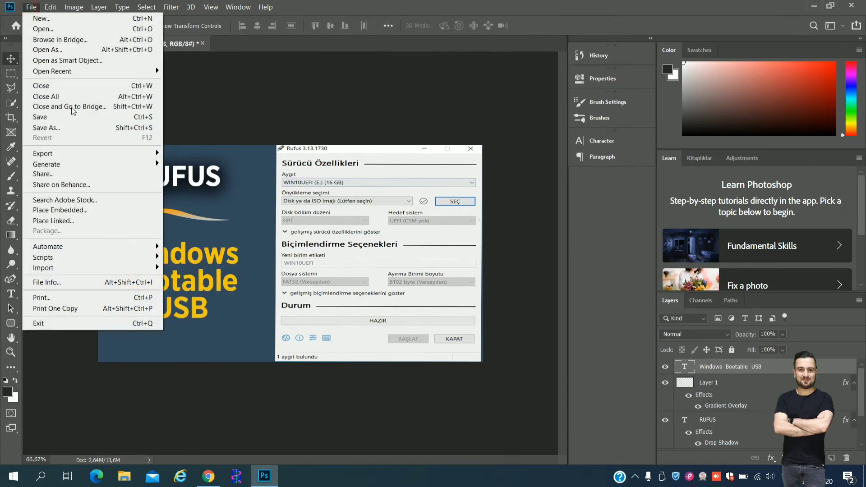
left_click(57, 128)
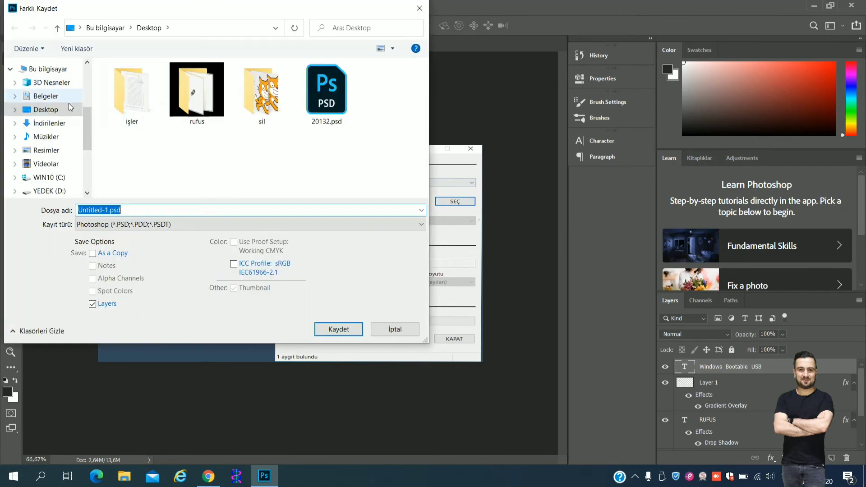
left_click(124, 222)
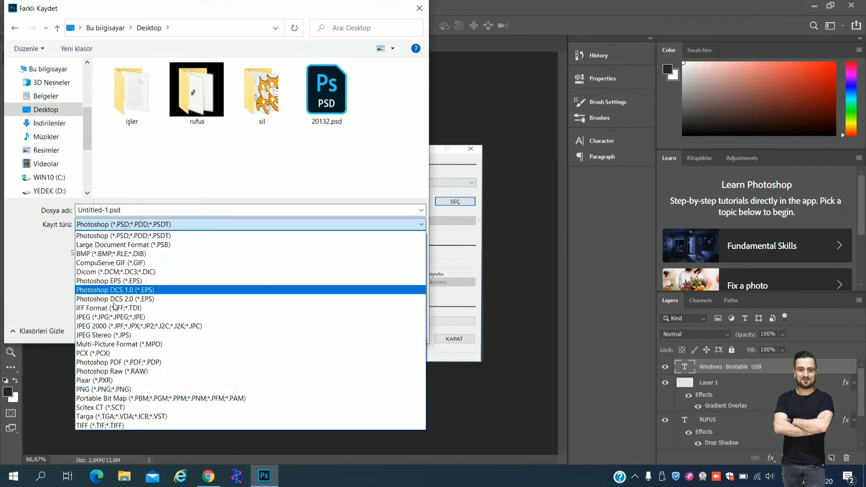
left_click(116, 316)
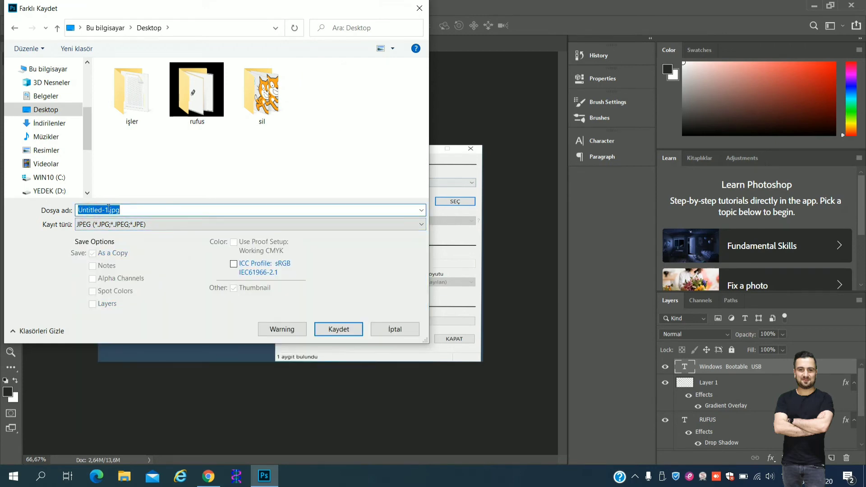
left_click_drag(108, 208, 45, 218)
type("KAPA")
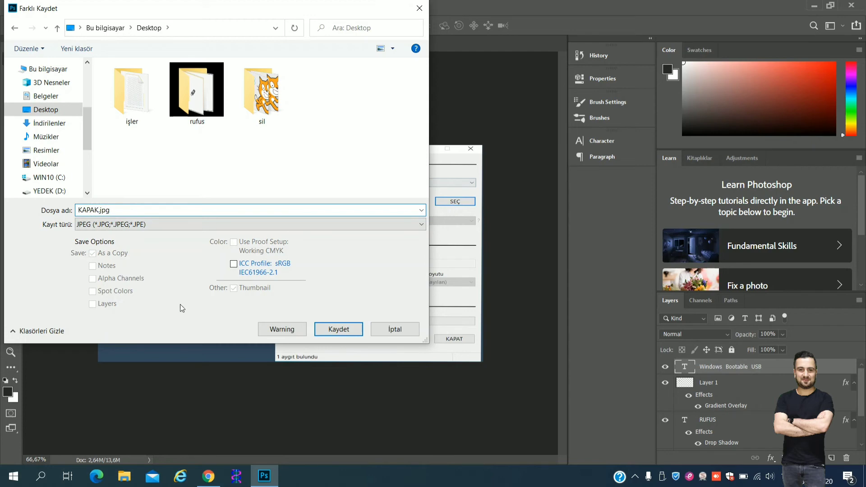
type("K")
left_click(353, 328)
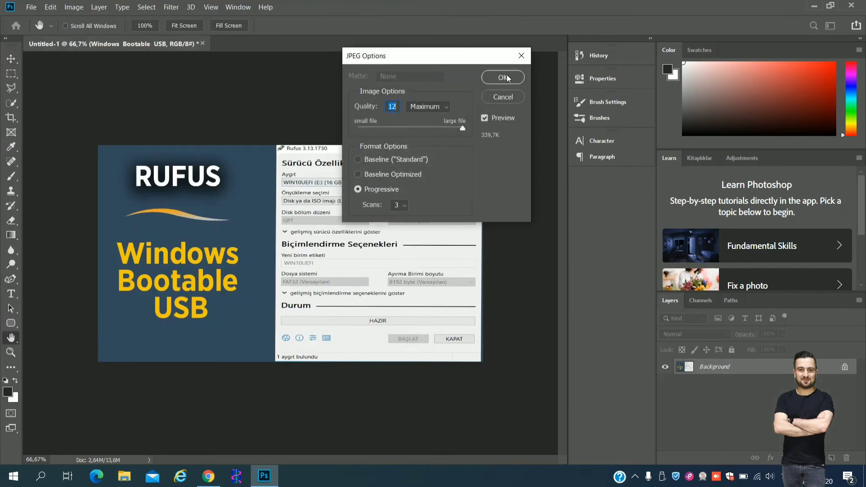
left_click(502, 76)
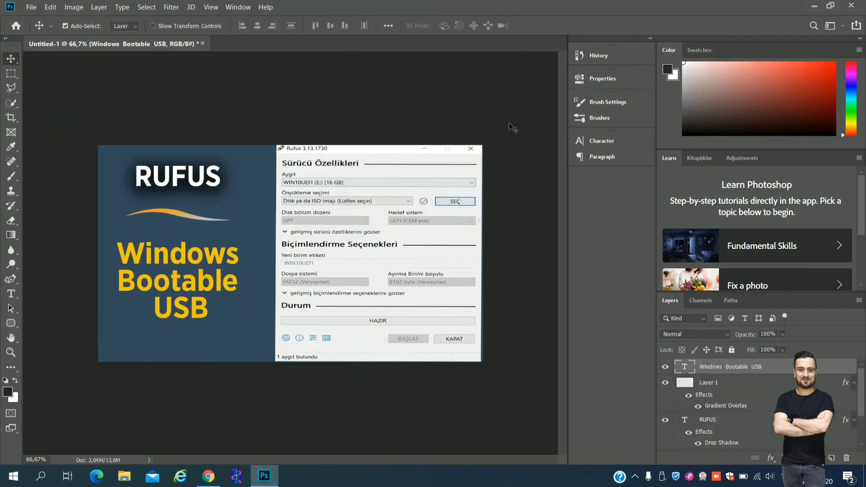
Step: Minimise Photoshop, move KAPAK.jpg to an empty area of the desktop, and open it to check the exported image
left_click(813, 6)
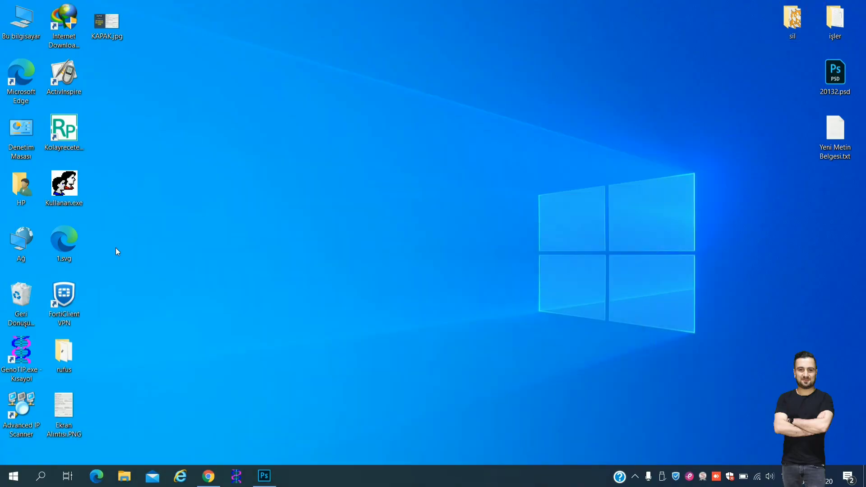
left_click_drag(108, 31, 274, 228)
left_click_drag(116, 25, 246, 234)
double_click(238, 189)
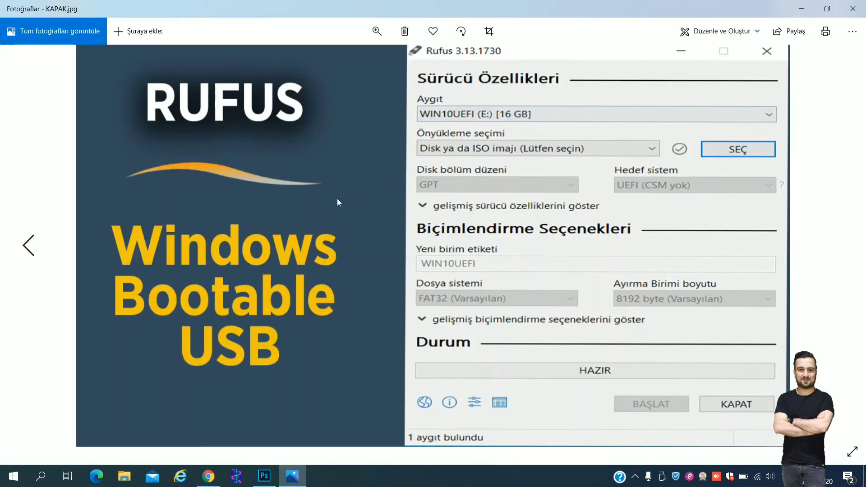
left_click(852, 9)
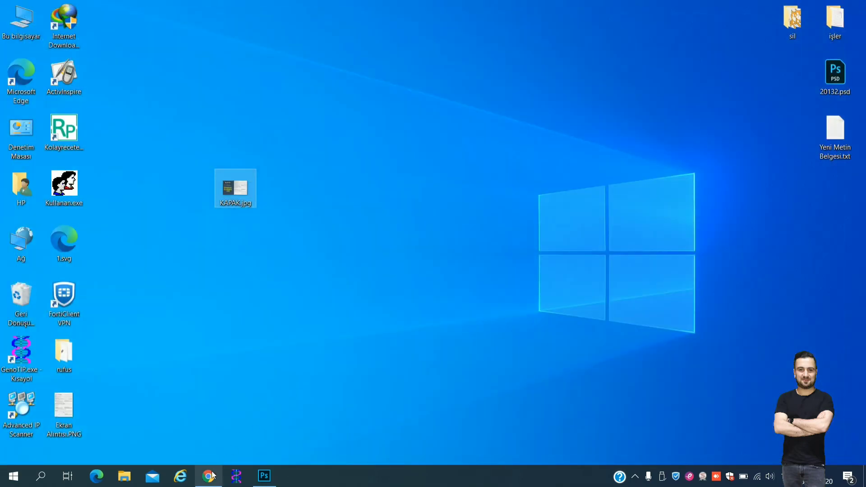
Step: Switch to Chrome, load youtube.com in a new tab and open YouTube Studio for the channel
left_click(209, 476)
left_click(153, 9)
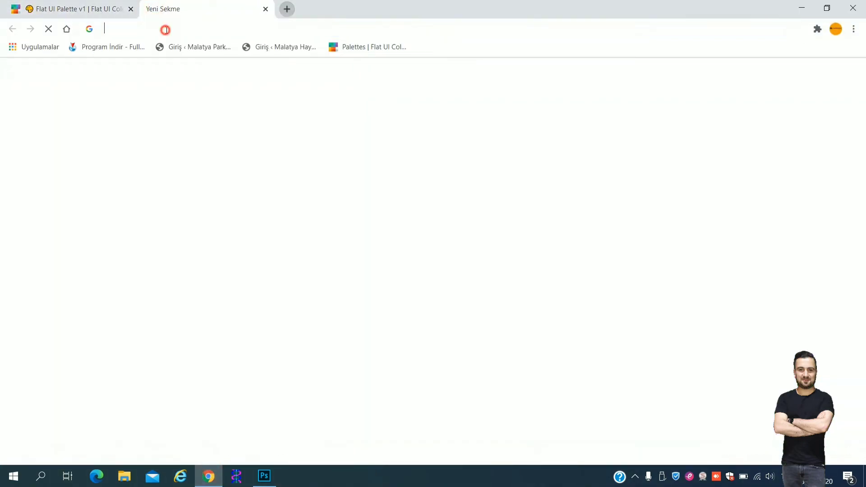
type("YOUtube.com")
key("Return")
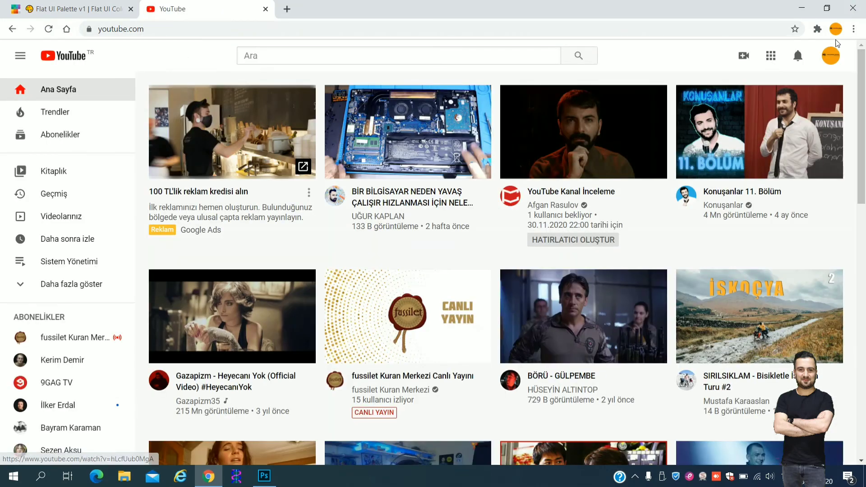
left_click(833, 58)
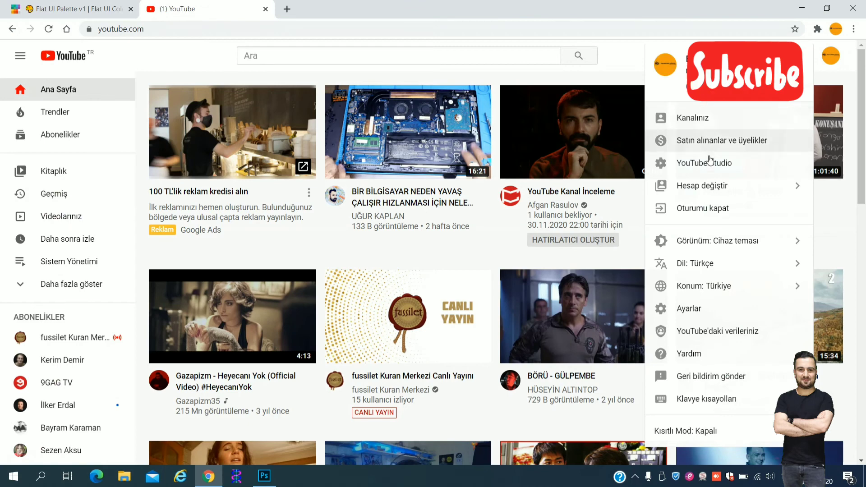
left_click(710, 164)
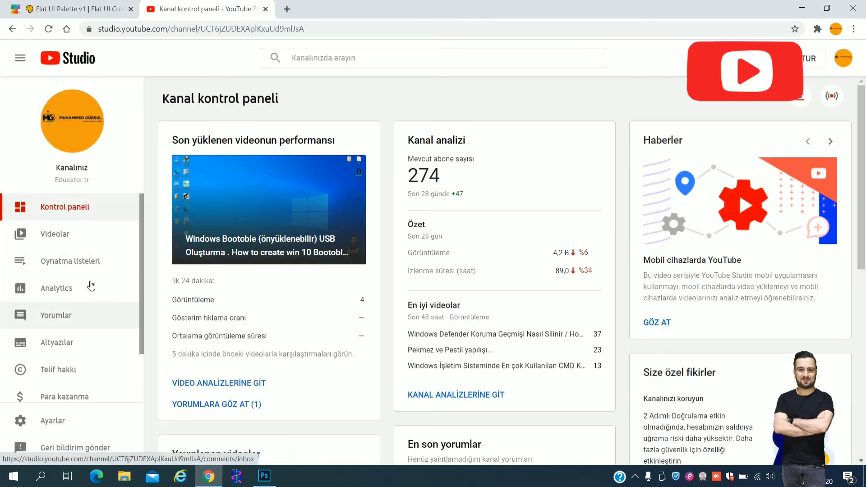
Step: Open the details of the Windows Bootoble USB video from the channel's video list and go to its thumbnail section
left_click(49, 239)
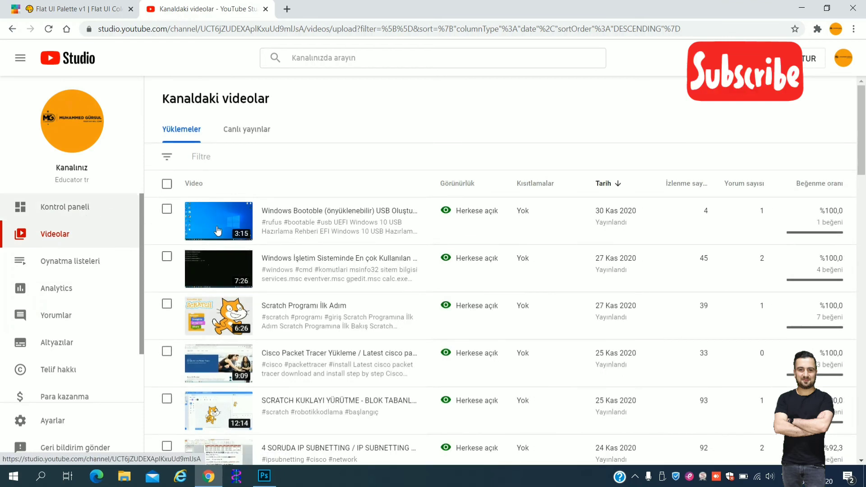
left_click(273, 221)
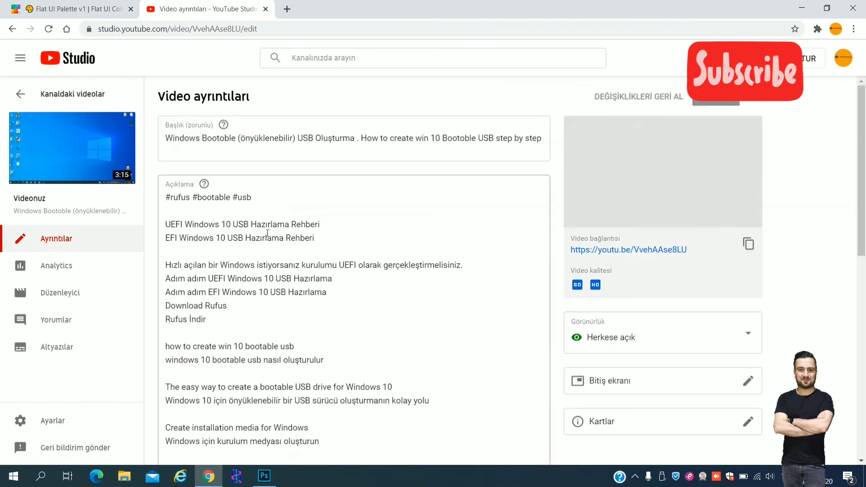
scroll(305, 266, "down", 3)
scroll(305, 266, "down", 4)
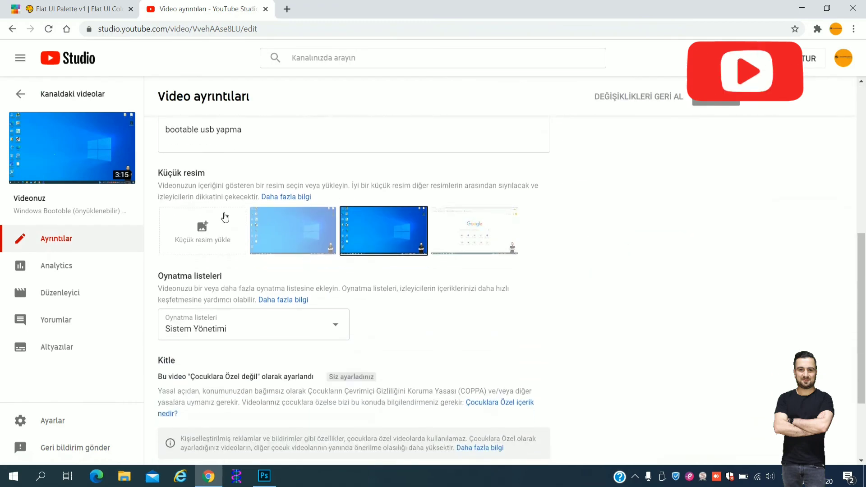
left_click_drag(168, 175, 210, 176)
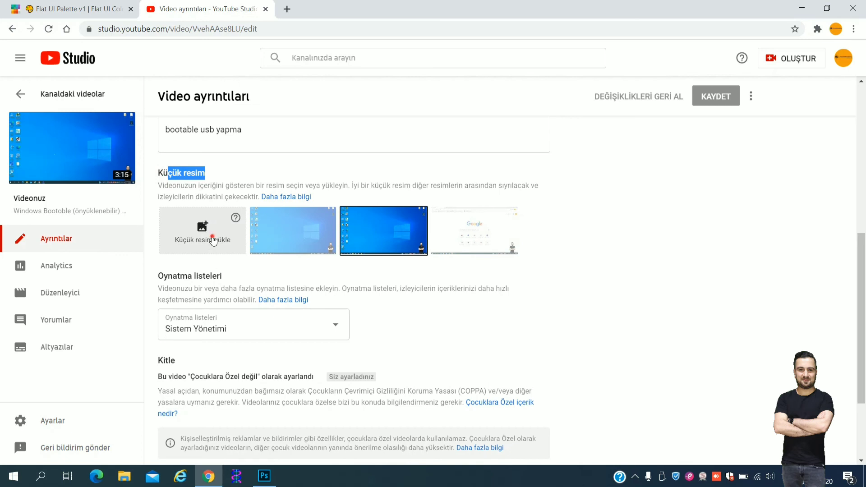
Step: Upload KAPAK.jpg from the Desktop as the video's custom thumbnail and save the changes
left_click(212, 237)
left_click(331, 112)
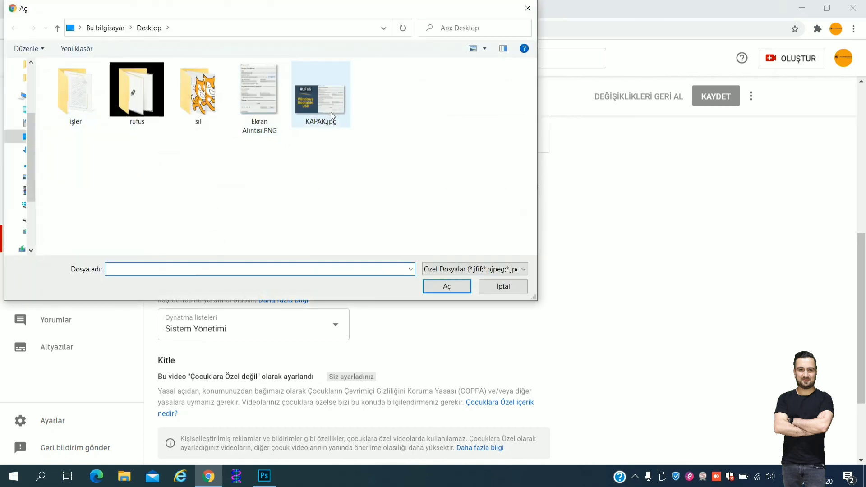
left_click(464, 286)
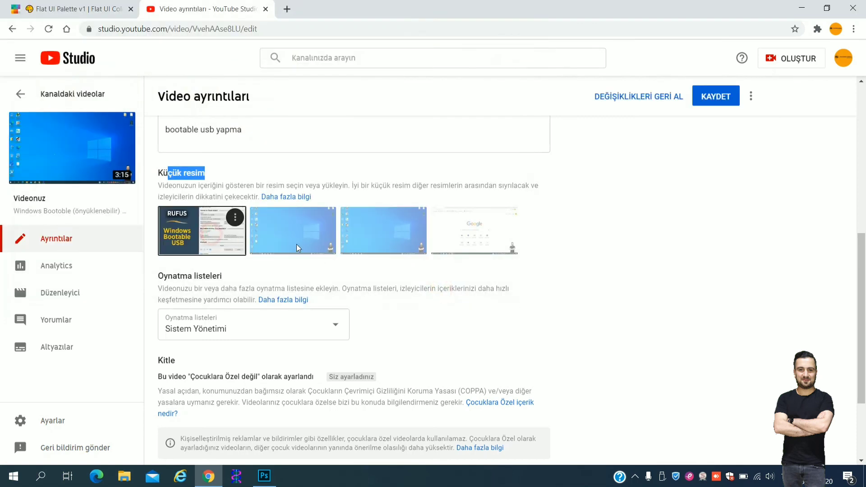
left_click(714, 96)
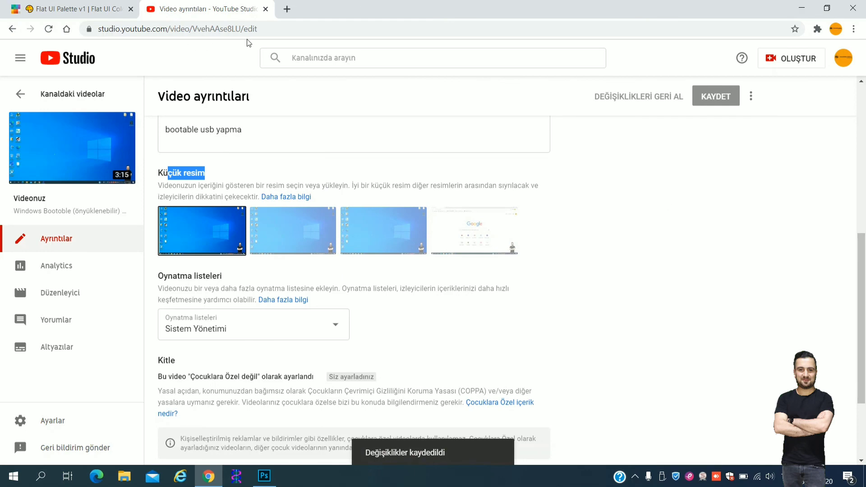
Step: Check the new thumbnail in the video details preview and in the channel's video list
scroll(281, 76, "up", 8)
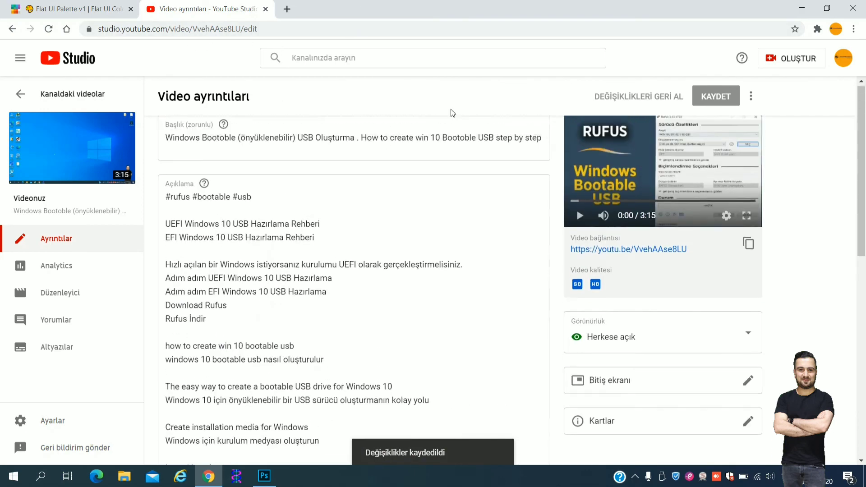
left_click(286, 30)
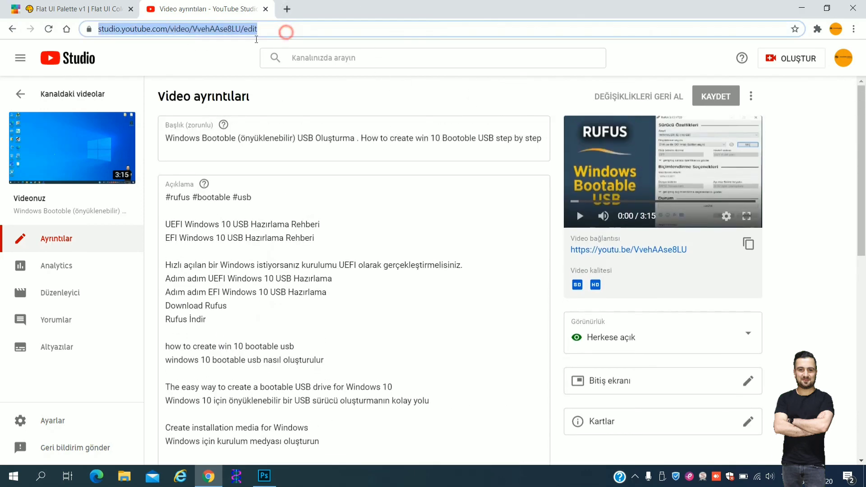
left_click(12, 30)
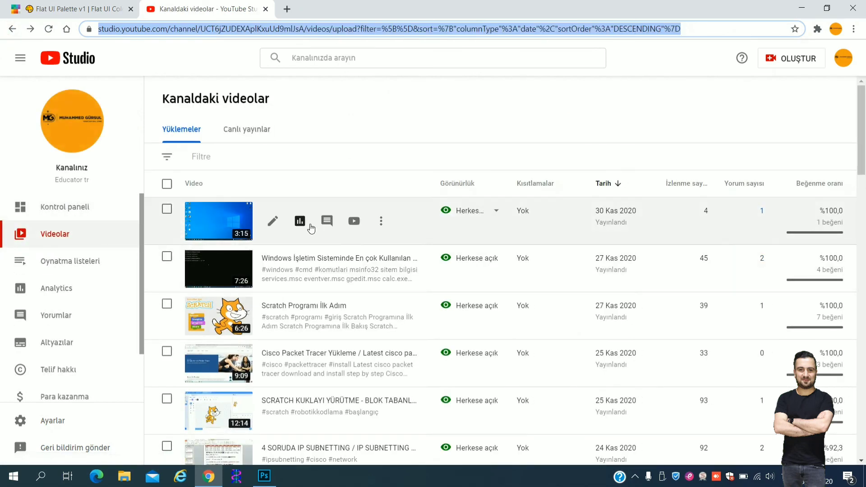
left_click(311, 228)
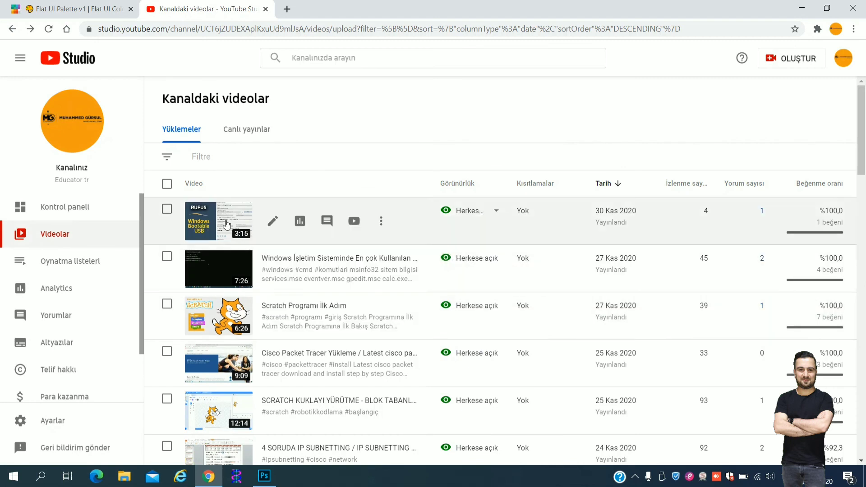
Step: Open the channel's public page and view the Rufus video's thumbnail among its uploaded videos
left_click(843, 57)
left_click(743, 125)
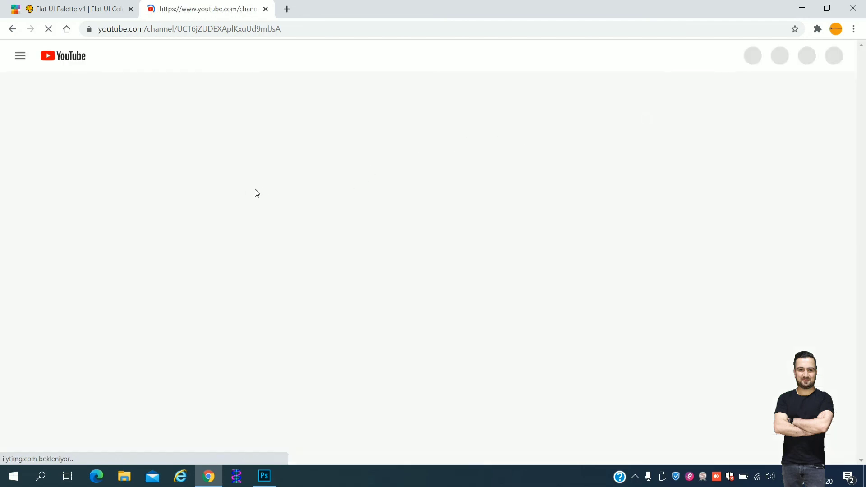
left_click(316, 256)
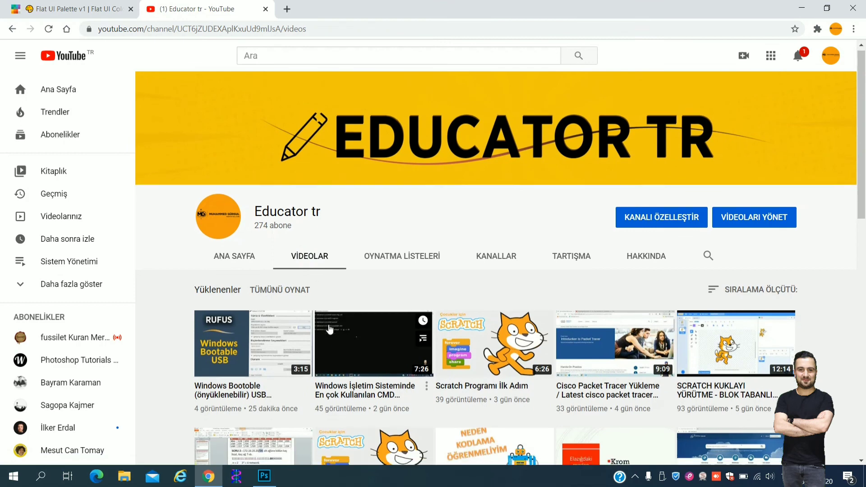
scroll(270, 279, "down", 1)
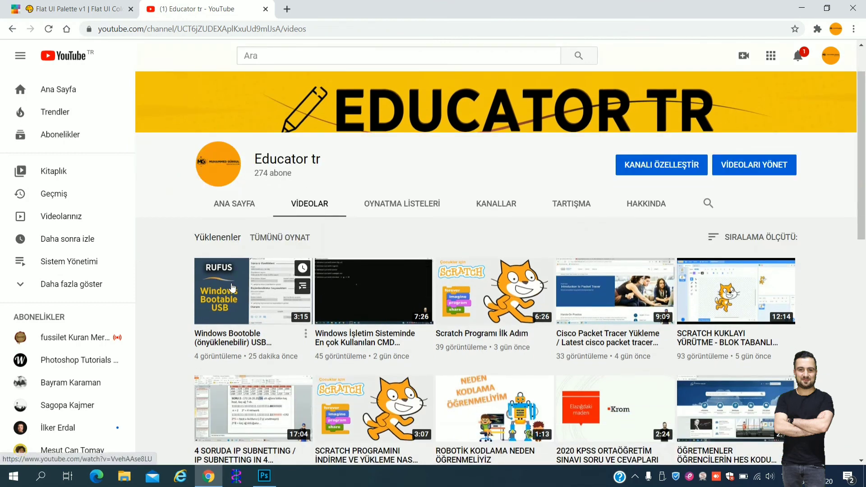